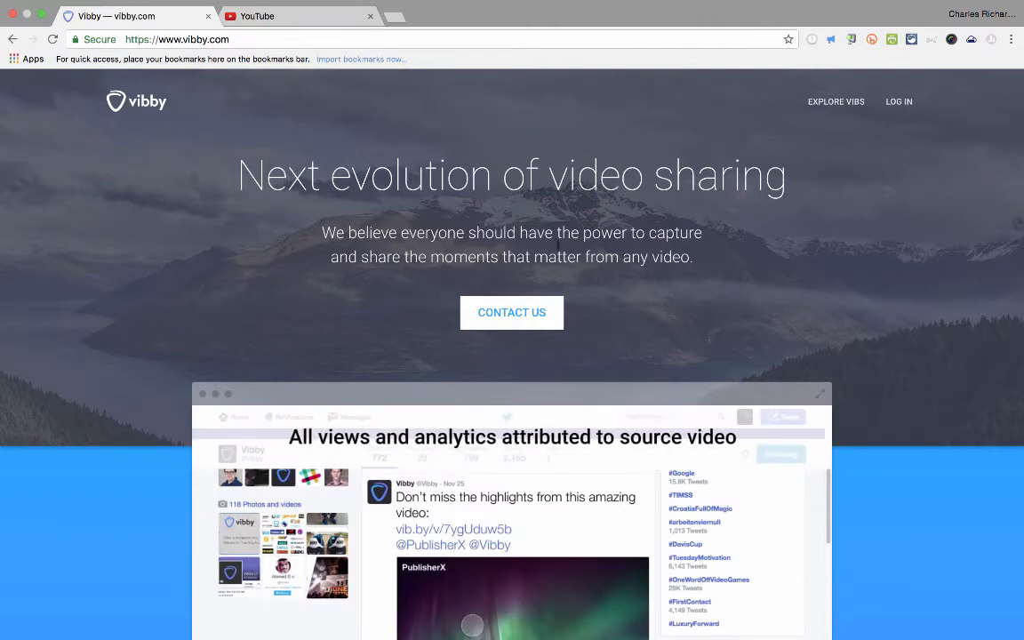
# - Look over the Vibby home page and its video-sharing demo, and return to the page header
pyautogui.scroll(-1, 583, 280)
pyautogui.scroll(-5, 587, 281)
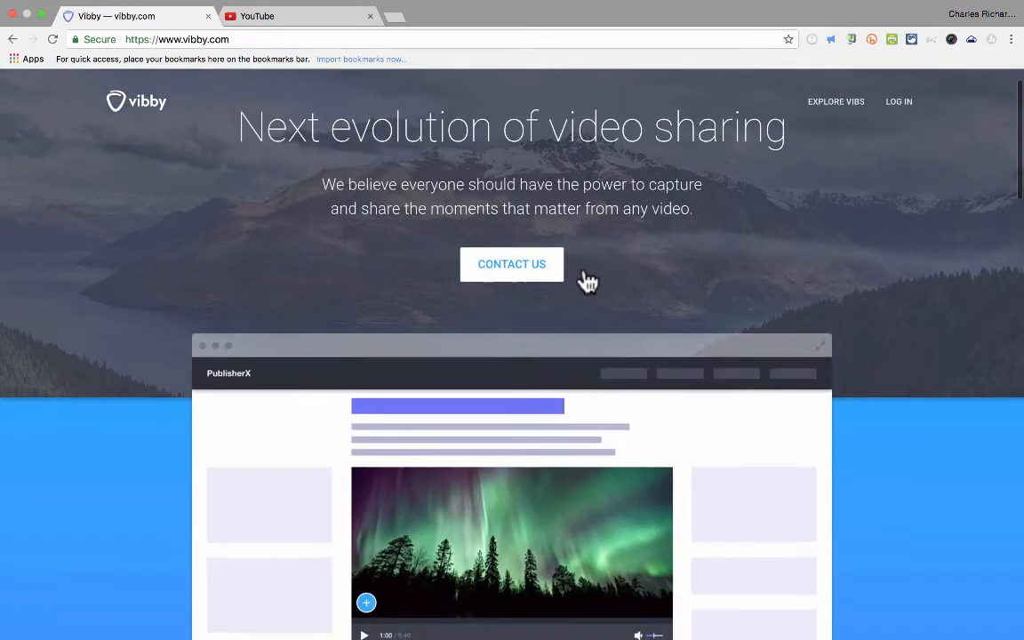
pyautogui.scroll(-4, 588, 282)
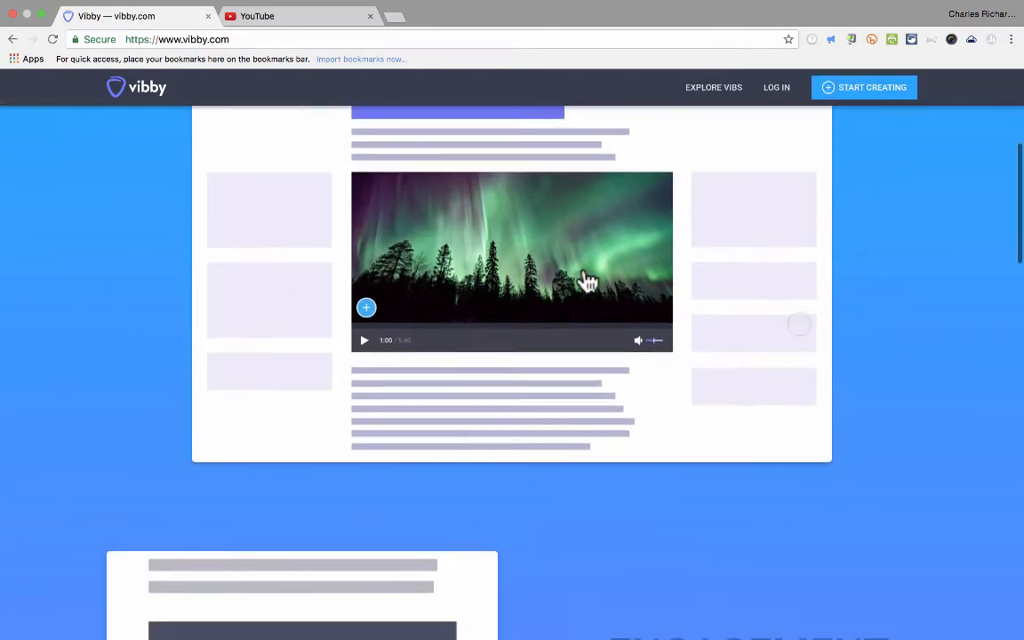
pyautogui.scroll(4, 588, 282)
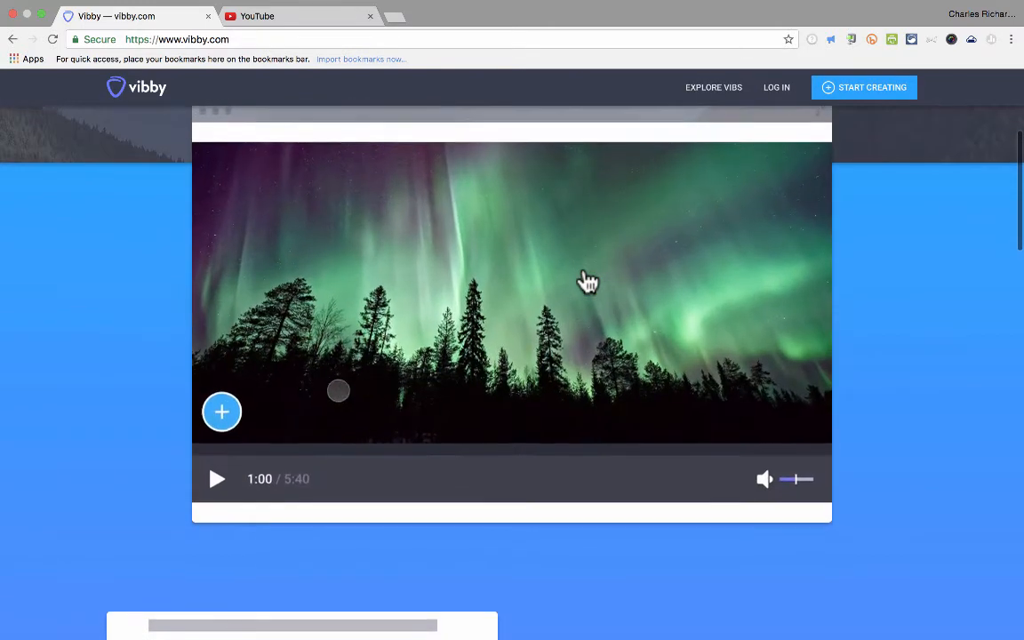
pyautogui.scroll(1, 587, 281)
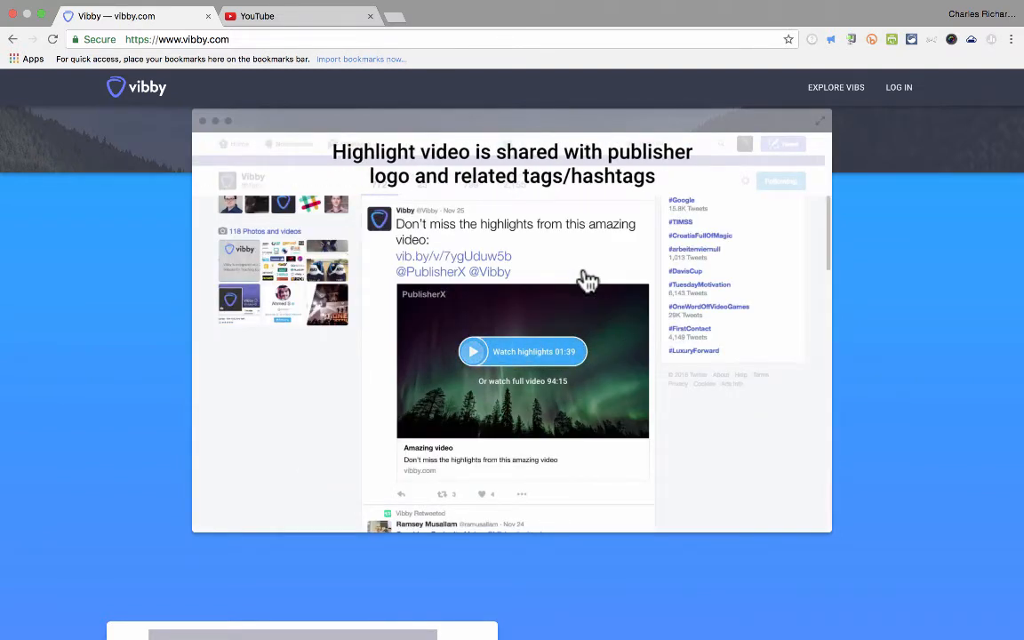
pyautogui.scroll(3, 872, 229)
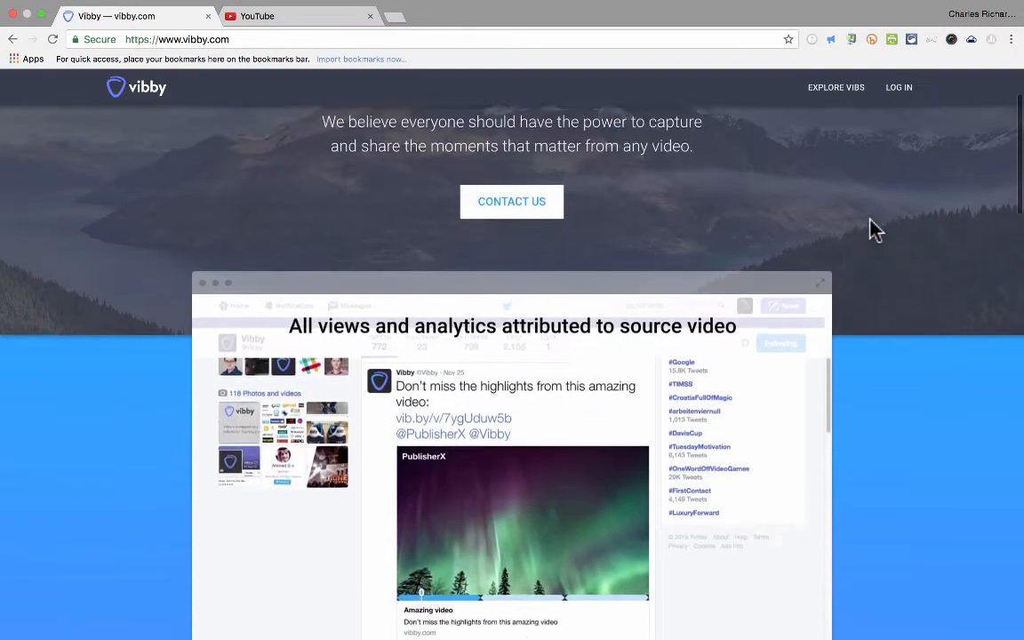
pyautogui.scroll(3, 874, 230)
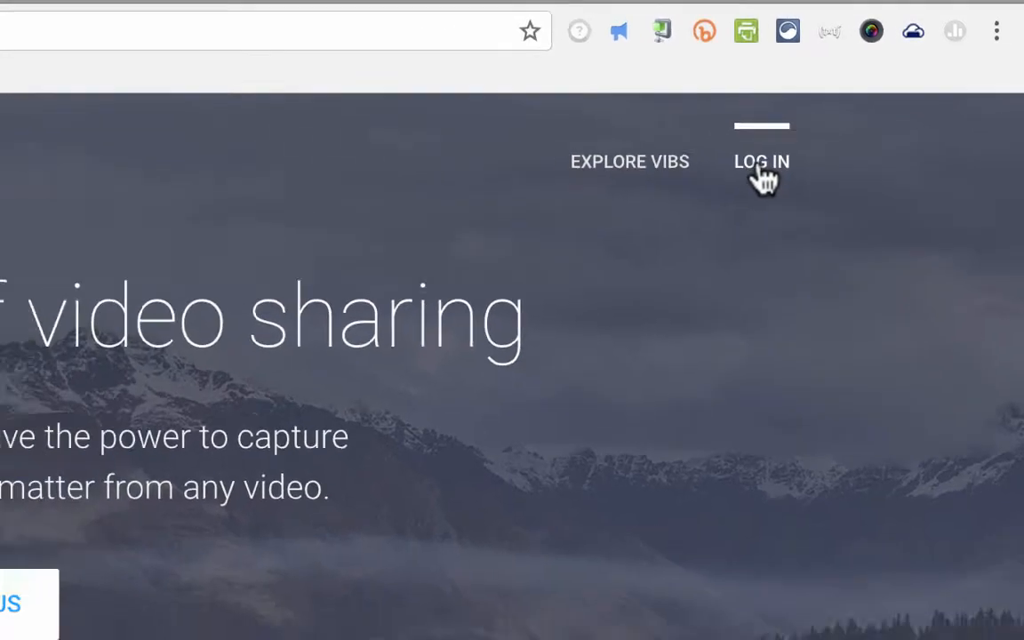
# - Sign up for Vibby with a Google account and allow the requested permissions
pyautogui.click(711, 191)
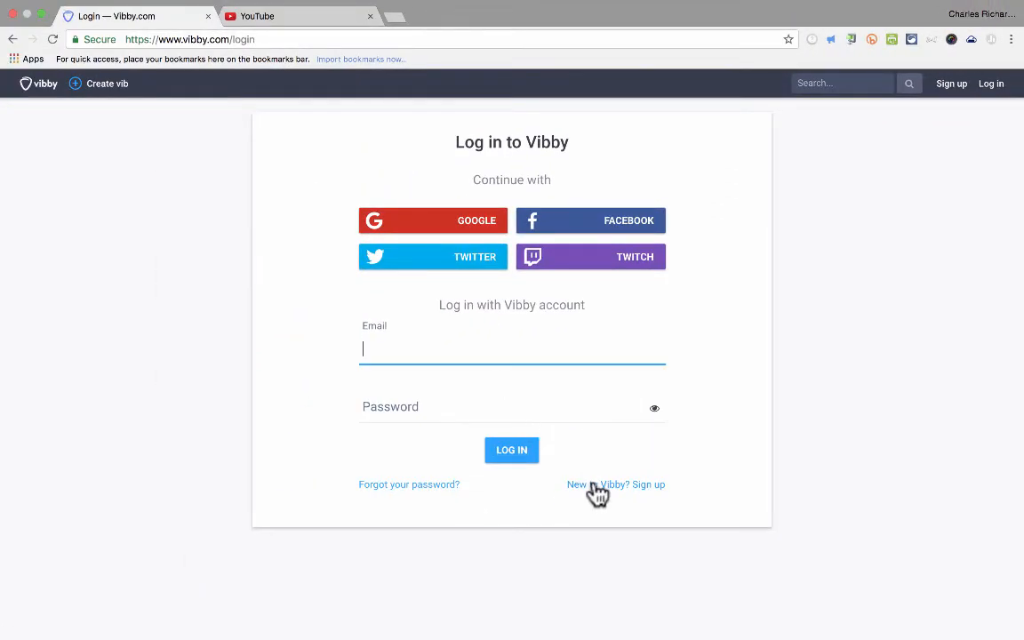
pyautogui.click(595, 488)
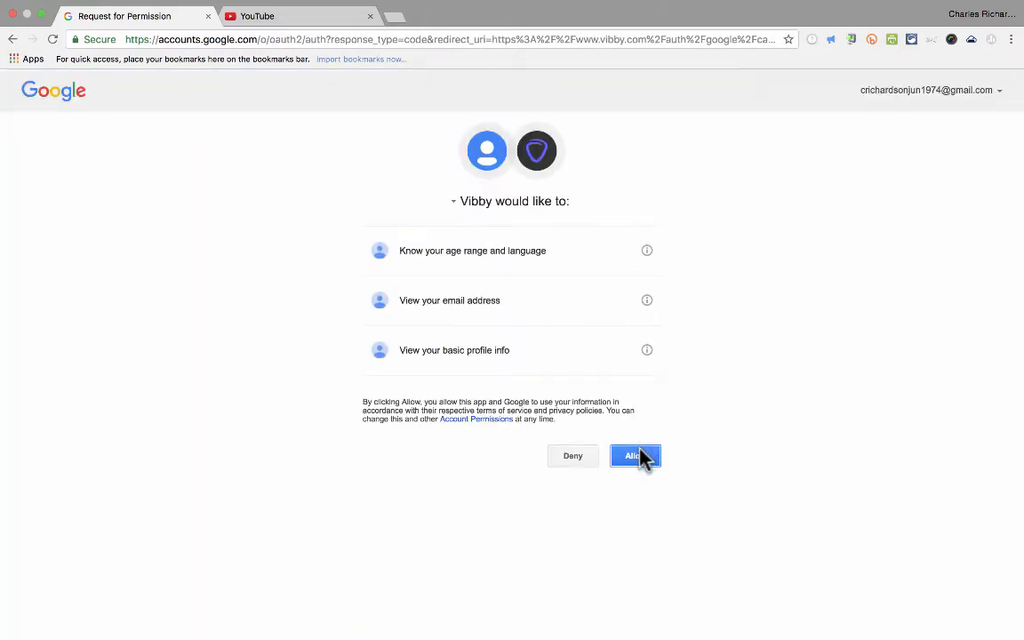
pyautogui.click(640, 456)
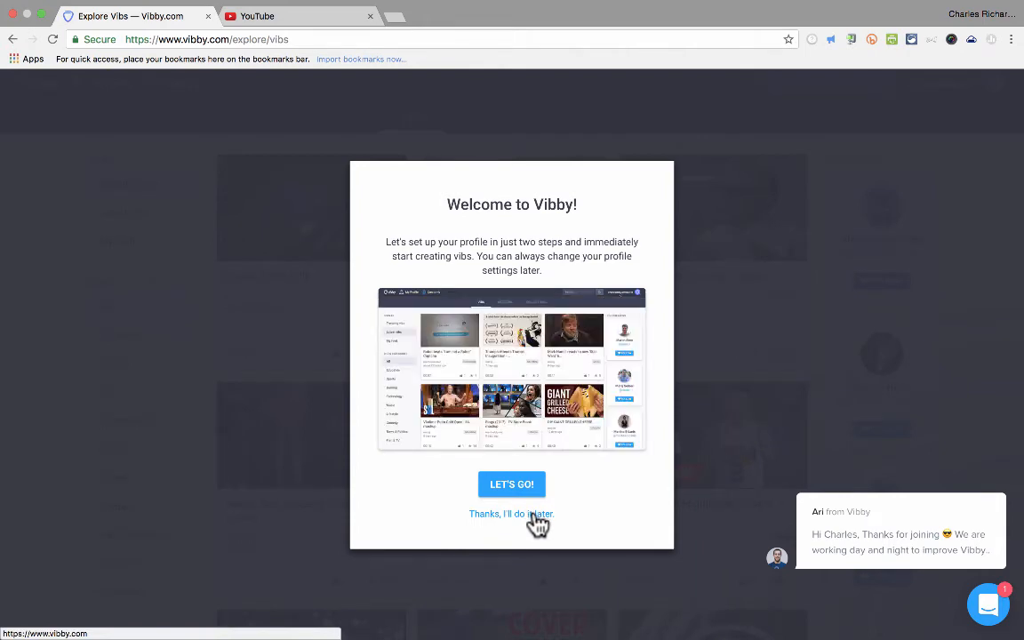
# - Postpone the profile setup and start creating a new vib, skipping the onboarding
pyautogui.click(528, 513)
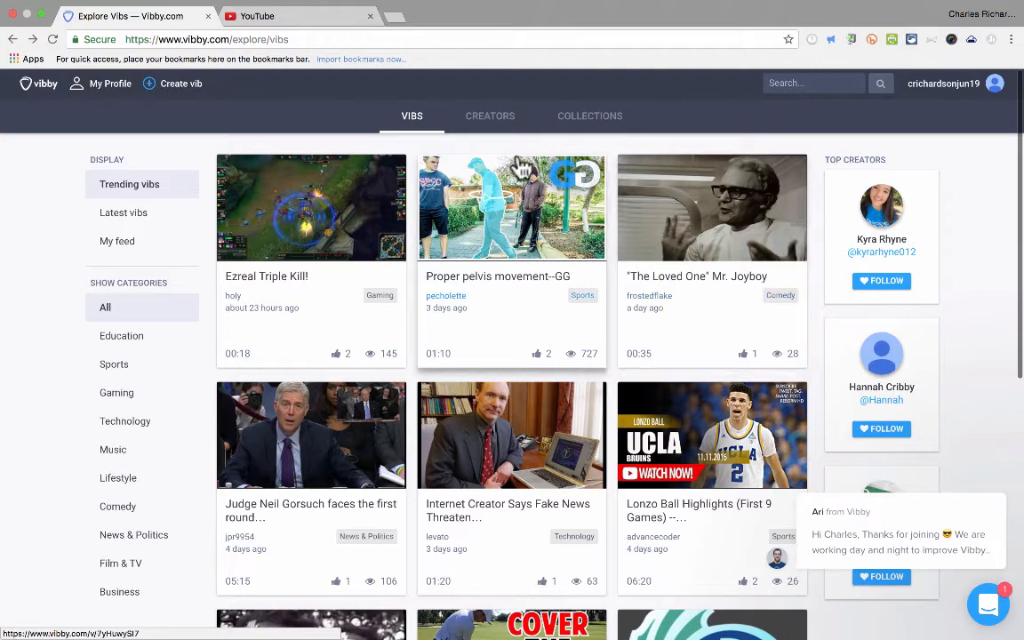
pyautogui.click(175, 92)
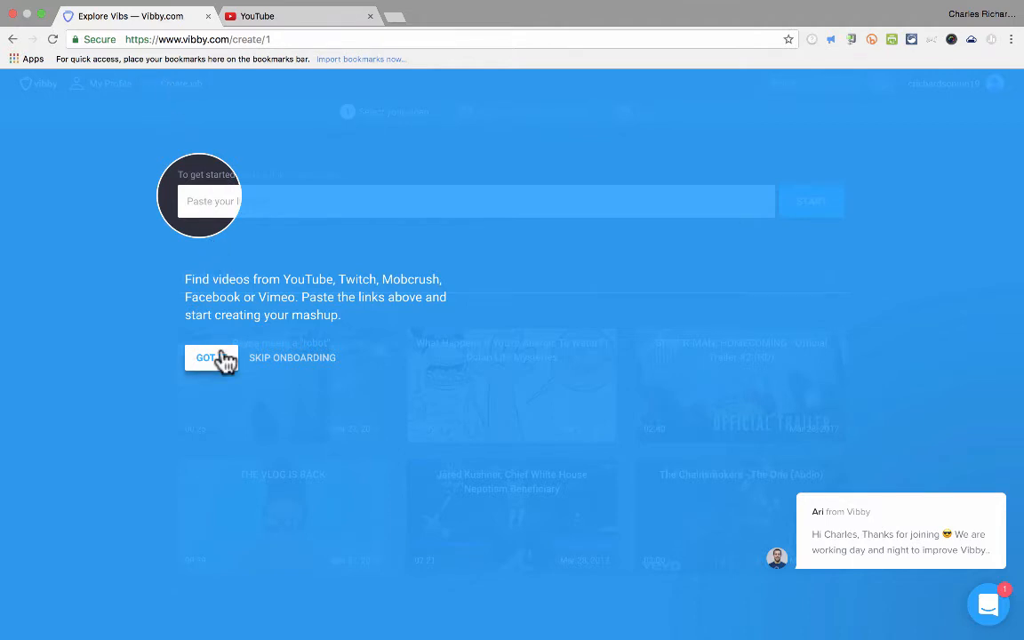
pyautogui.click(293, 359)
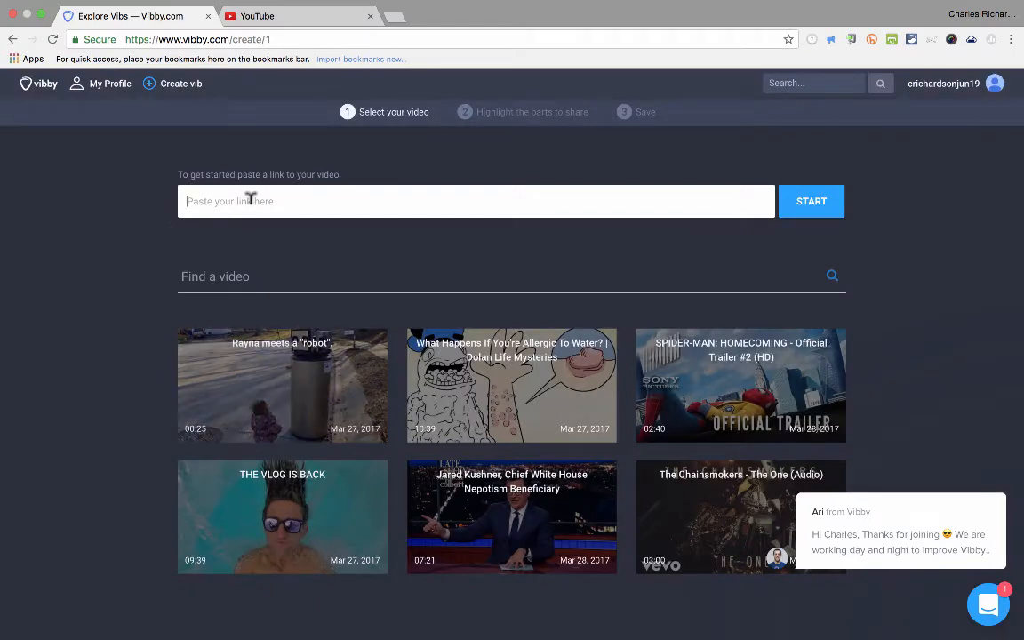
# - Switch to YouTube, search for "nasa video" and open "NASA & TRAPPIST-1: A Treasure Trove of Planets Found"
pyautogui.hotkey('ctrl', 'Tab')
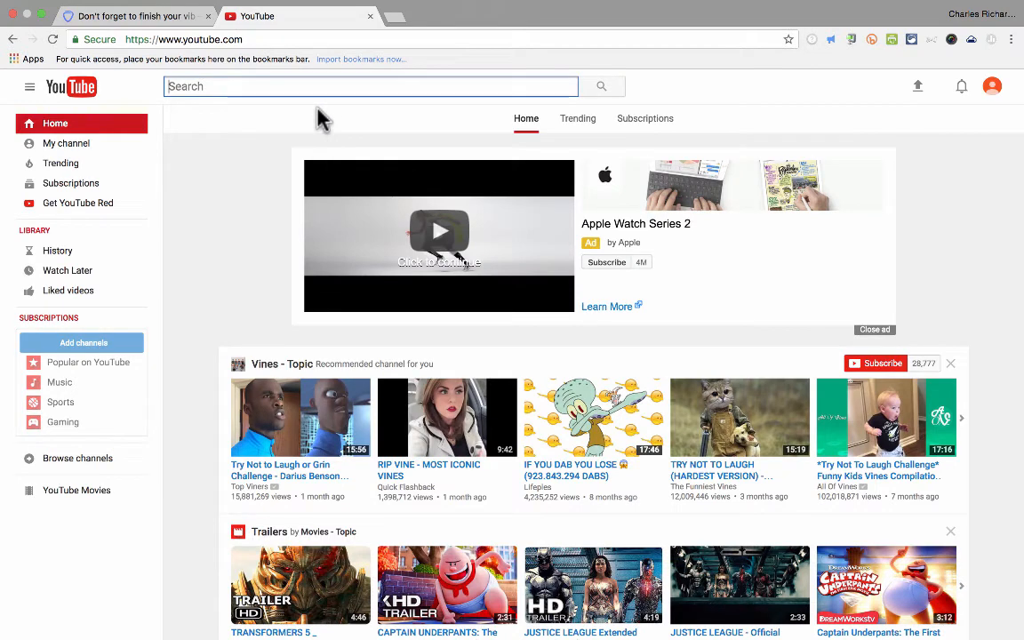
pyautogui.write('nasa v')
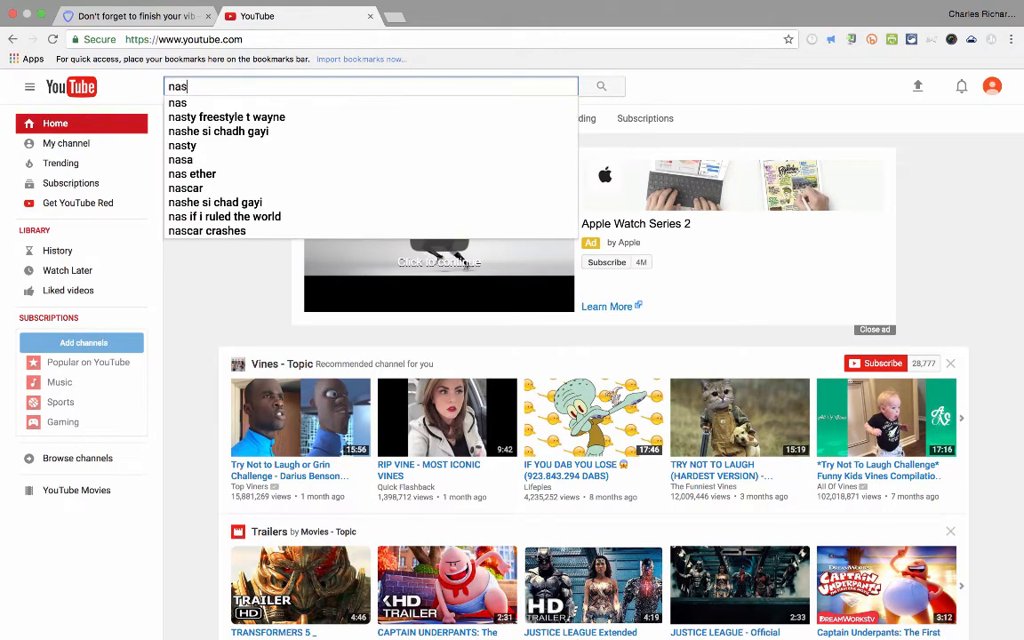
pyautogui.write('ideo')
pyautogui.press('Return')
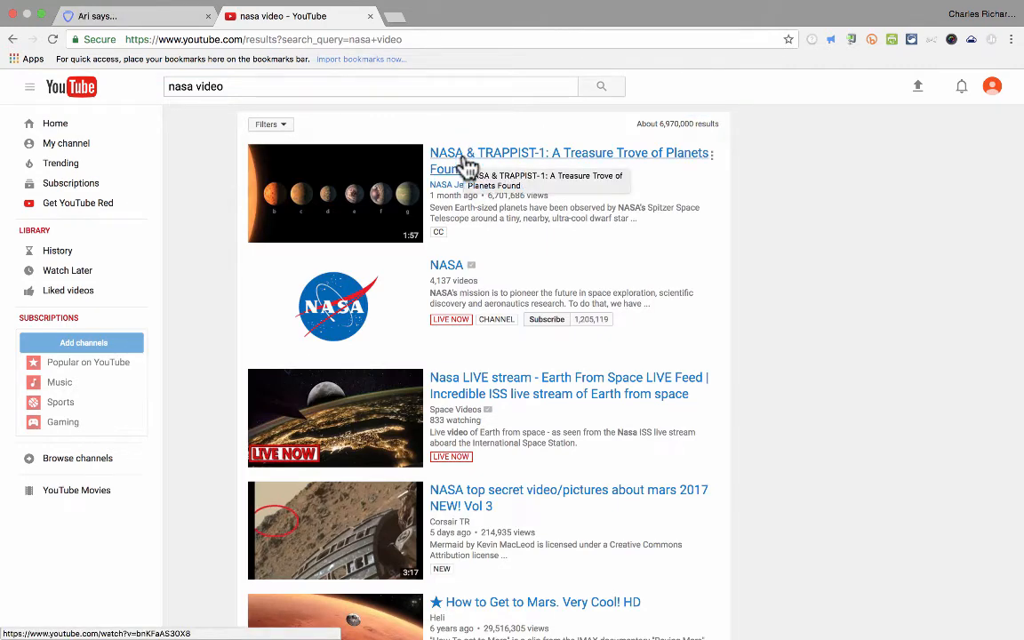
pyautogui.click(464, 166)
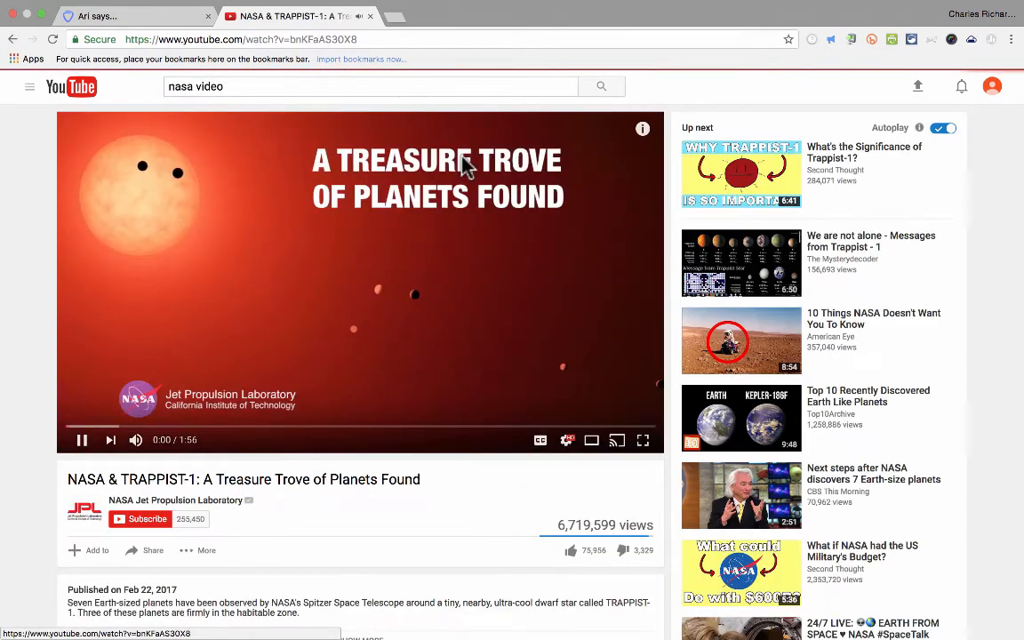
# - Pause the NASA video and skim its opening seconds up to about 0:06
pyautogui.click(464, 169)
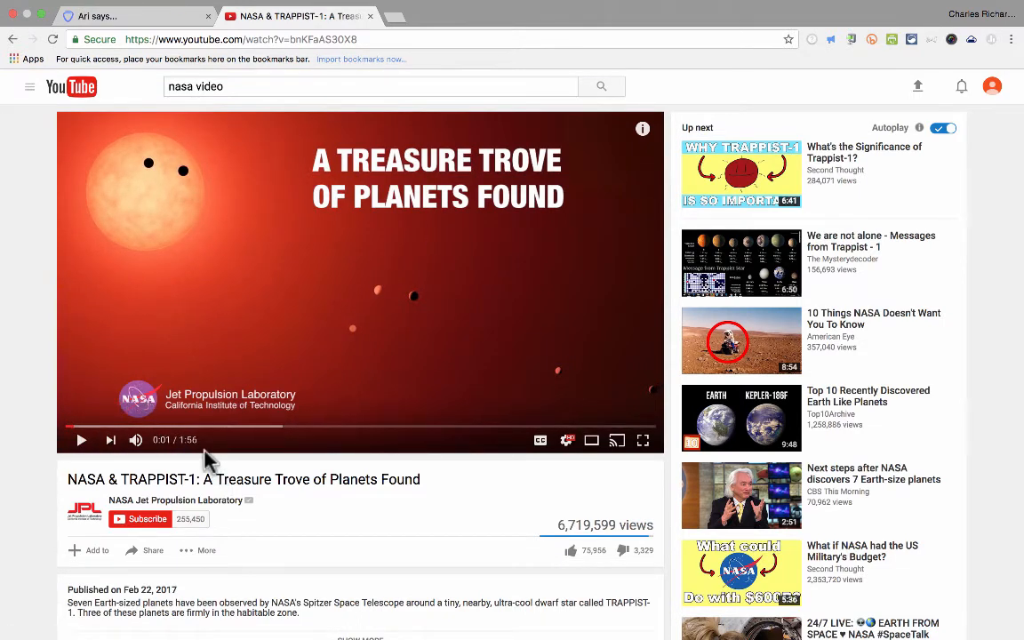
pyautogui.moveTo(85, 427); pyautogui.dragTo(91, 429)
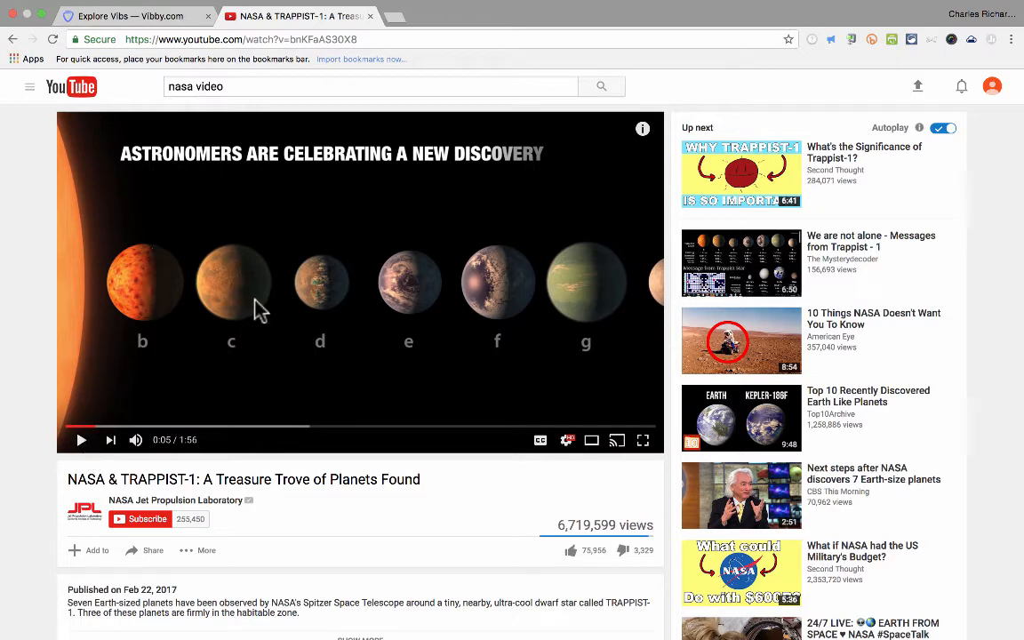
pyautogui.click(90, 428)
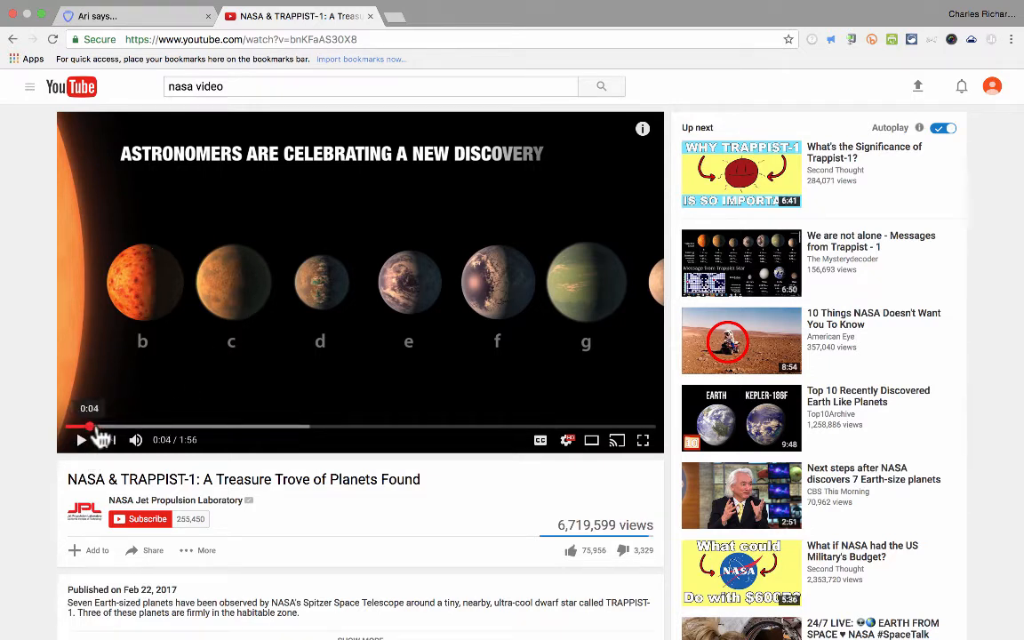
pyautogui.click(97, 429)
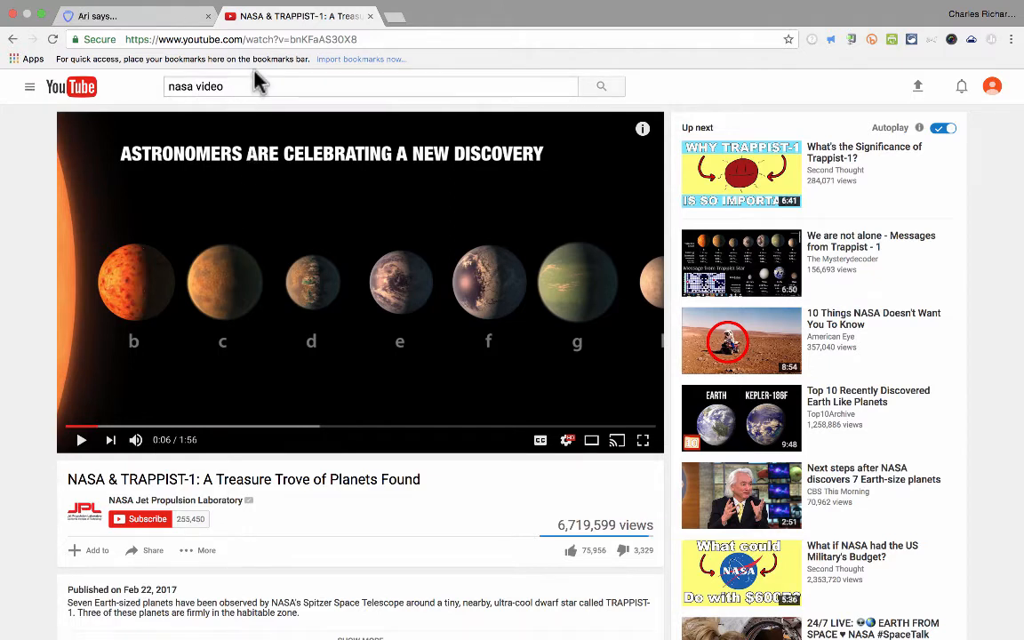
# - Copy the NASA video's link, add it as the source of the new vib in Vibby and start highlighting
pyautogui.click(265, 40)
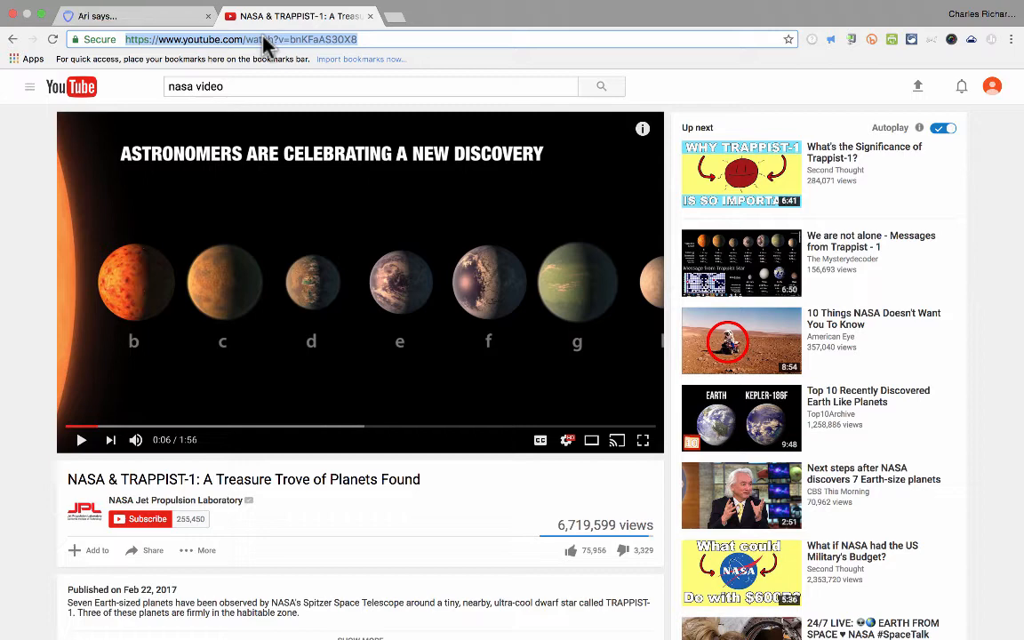
pyautogui.click(156, 16)
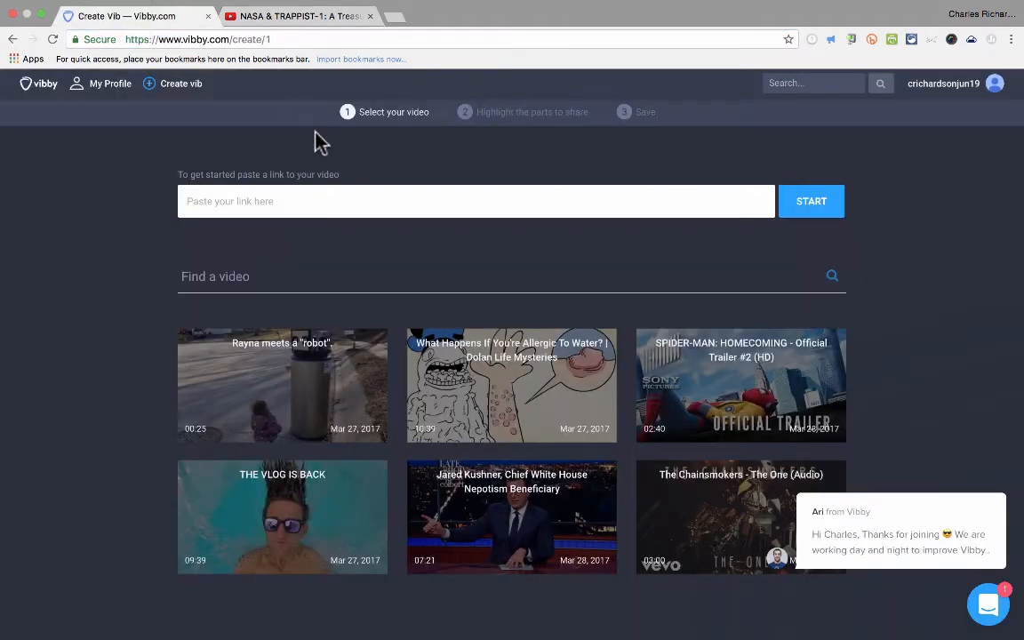
pyautogui.click(328, 189)
pyautogui.press('super+v')
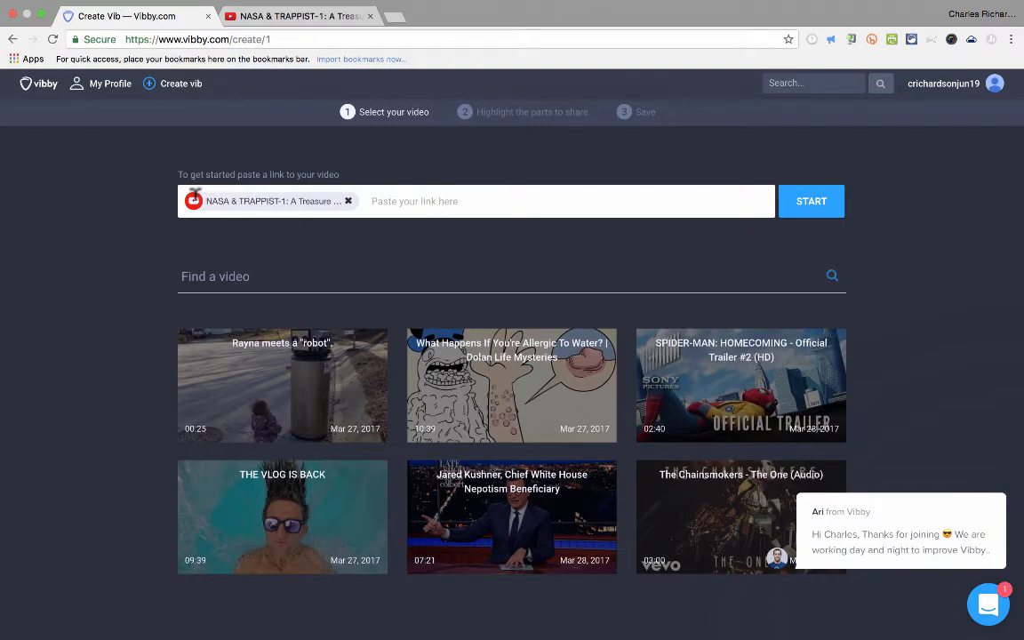
pyautogui.click(812, 204)
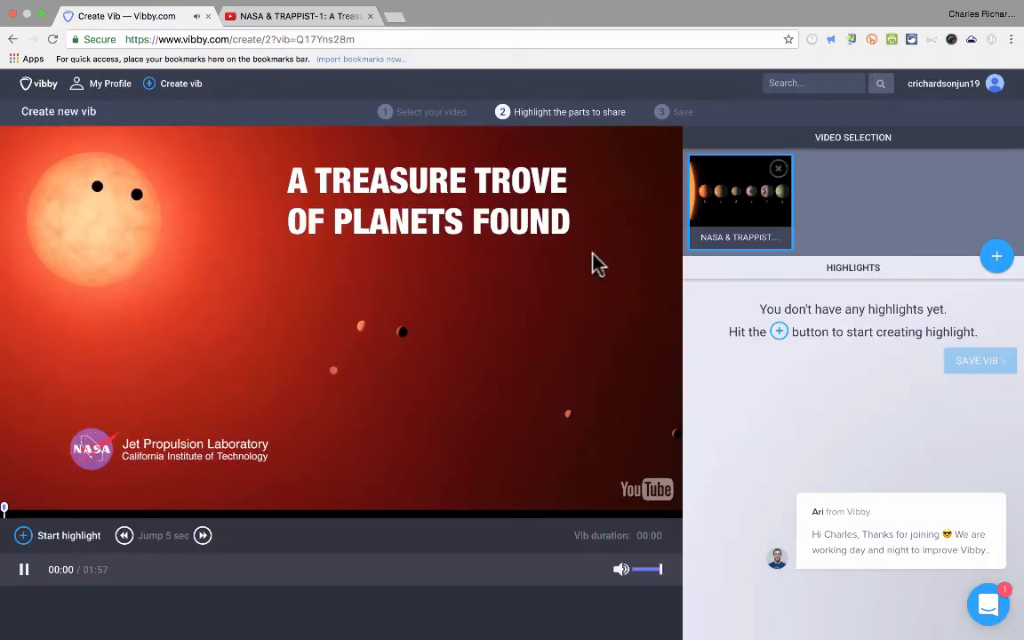
# - Highlight the part of the video from 00:05 to about 00:22, and pause playback
pyautogui.click(25, 570)
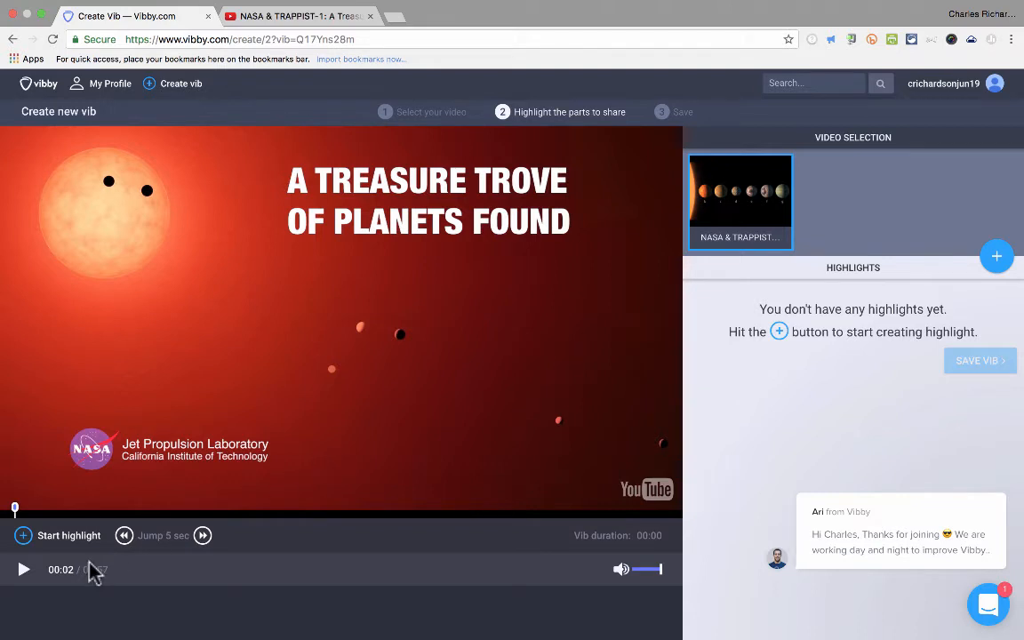
pyautogui.click(23, 571)
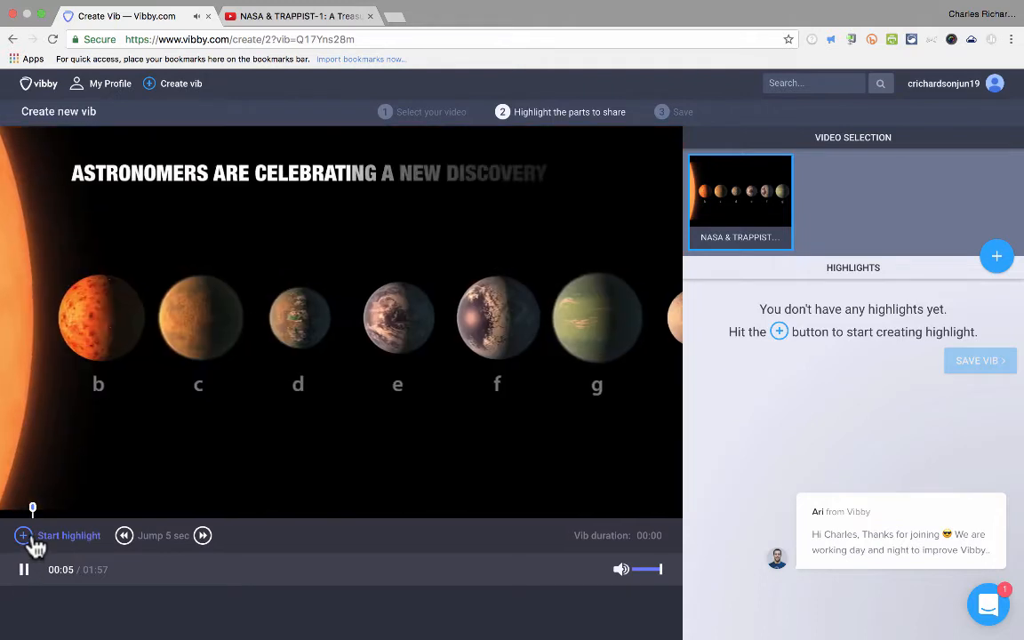
pyautogui.click(38, 537)
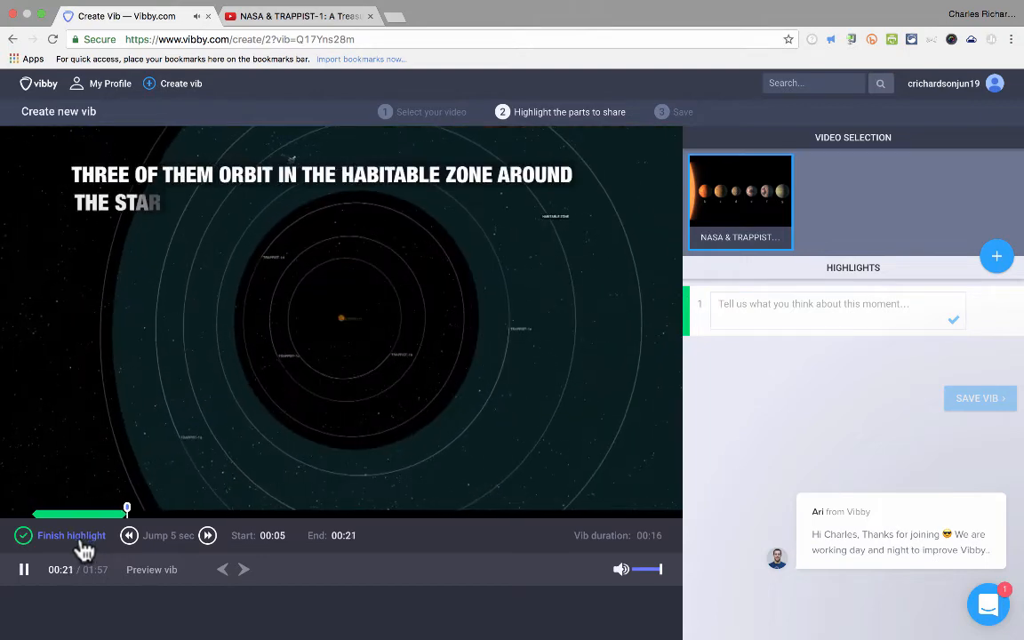
pyautogui.click(85, 544)
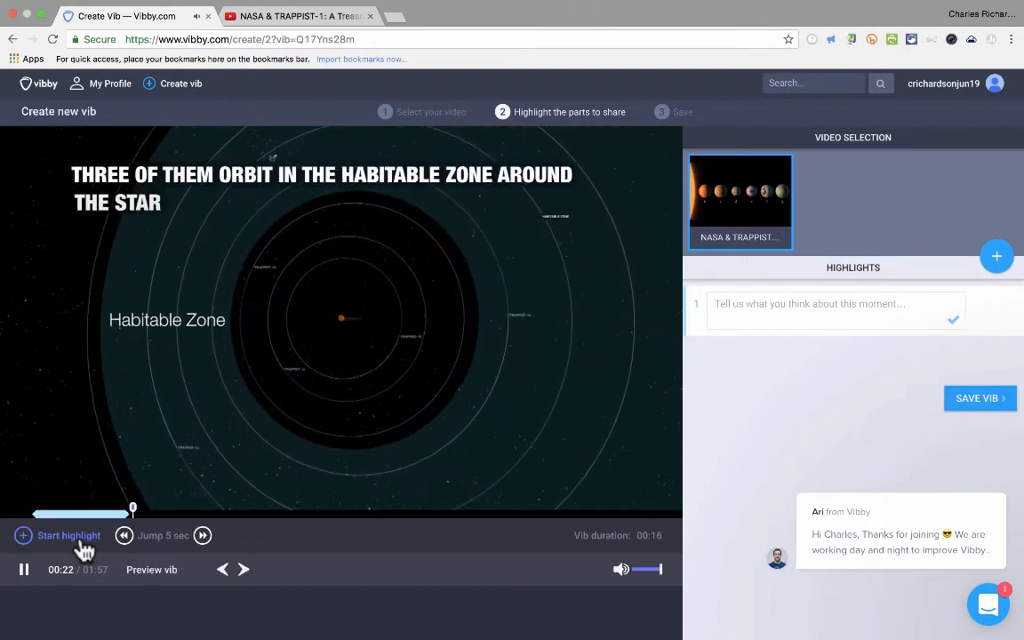
pyautogui.click(25, 571)
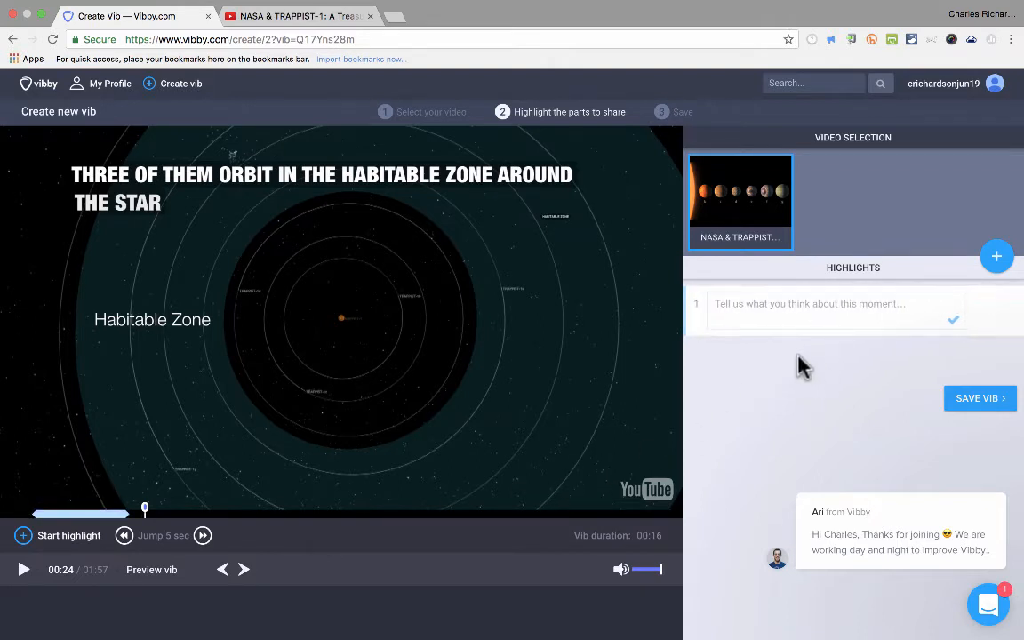
# - Add the comment "How exciting! Planets with water, potentially." to the first highlight and save it
pyautogui.click(774, 298)
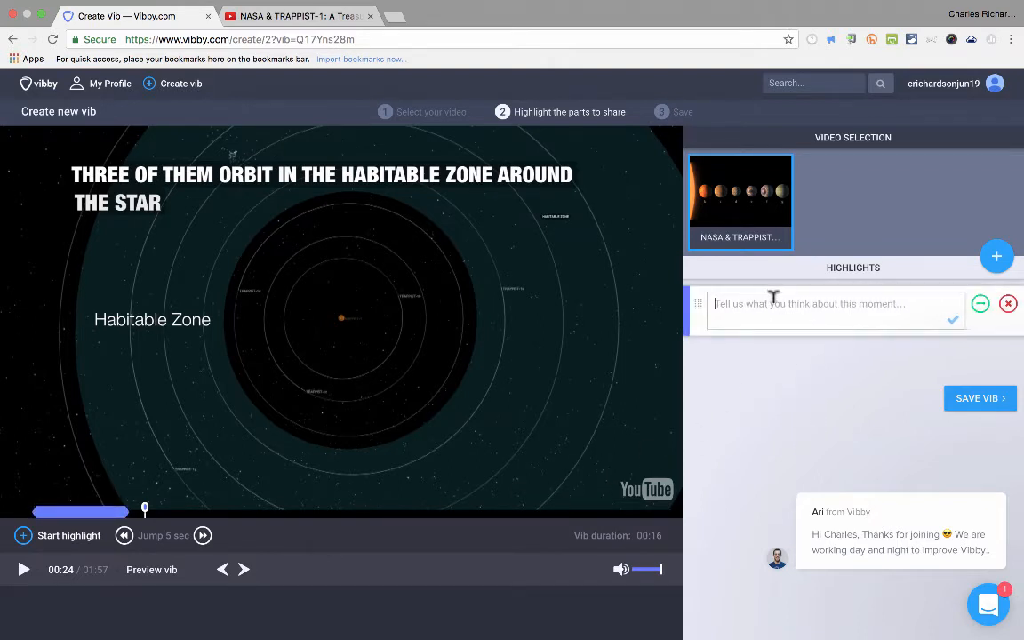
pyautogui.write('How exciting!  Plan')
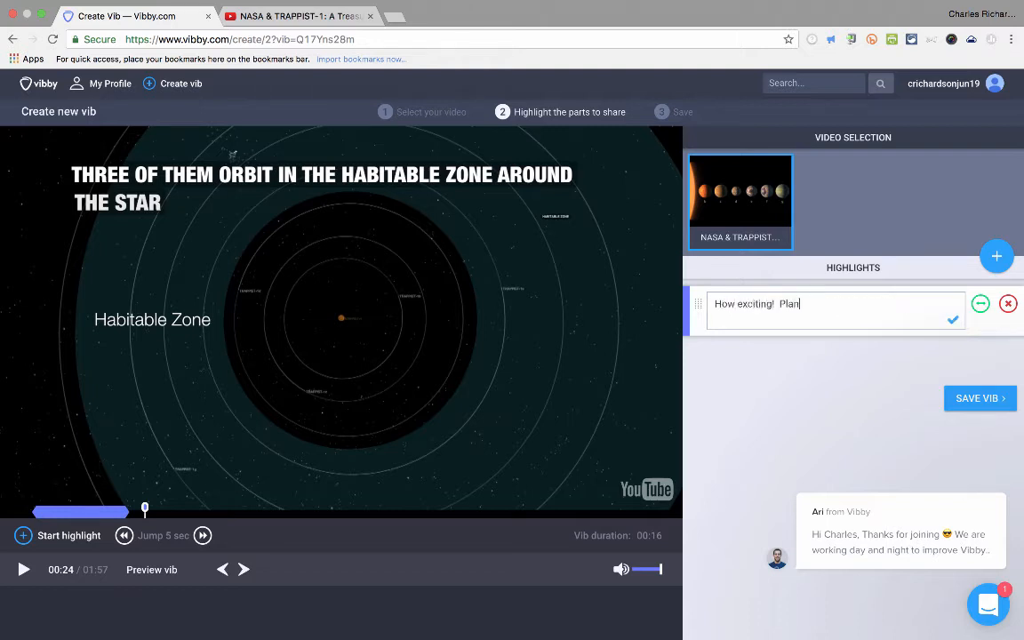
pyautogui.write('ets with water, potentially.')
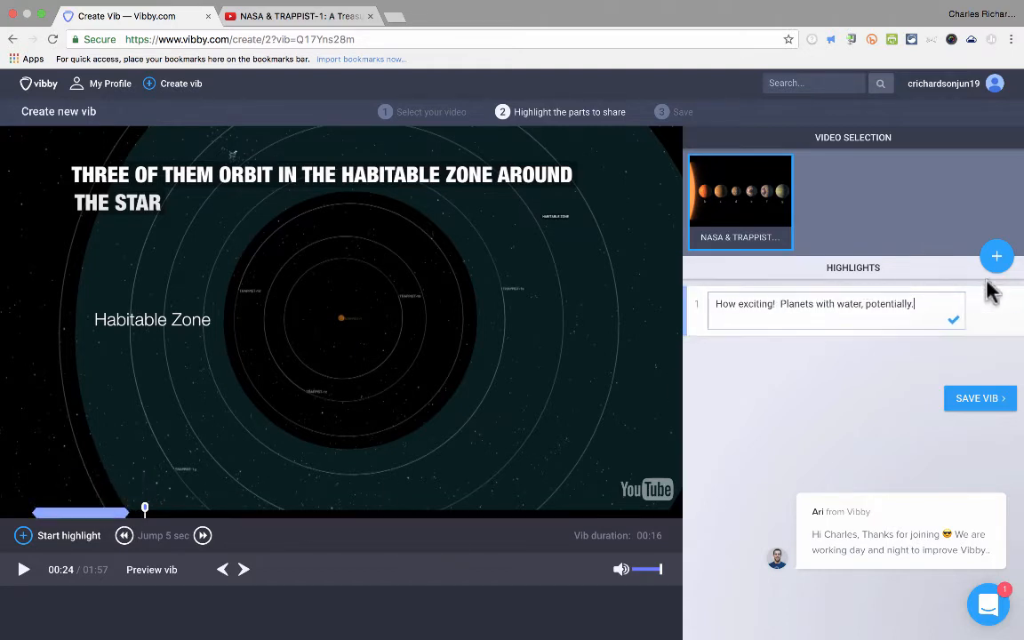
pyautogui.click(952, 320)
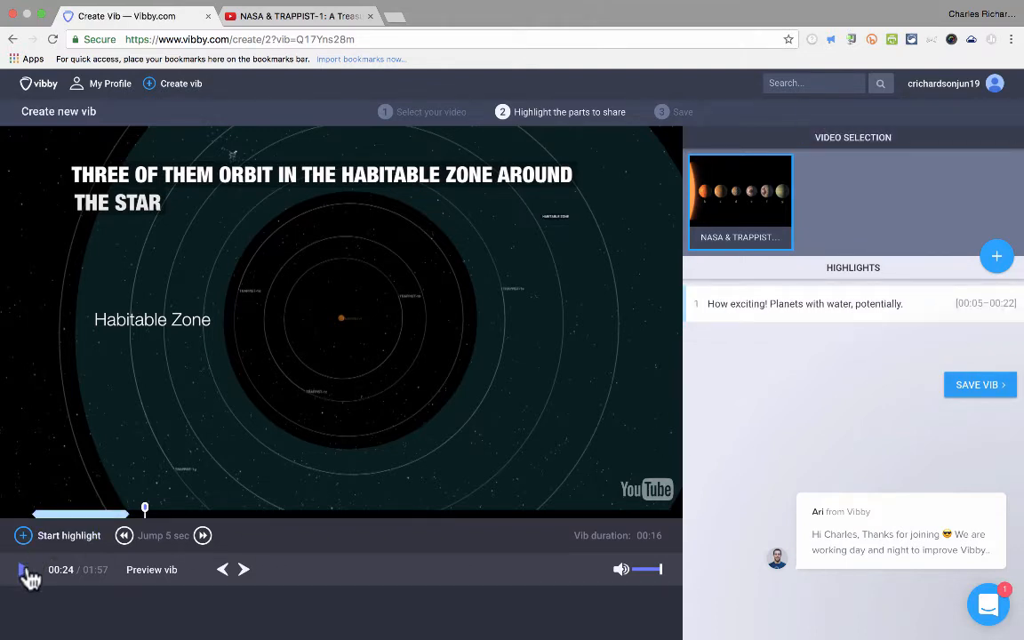
# - Skip ahead in the NASA video, highlight the part from 00:44 to 00:50, and pause playback
pyautogui.click(27, 574)
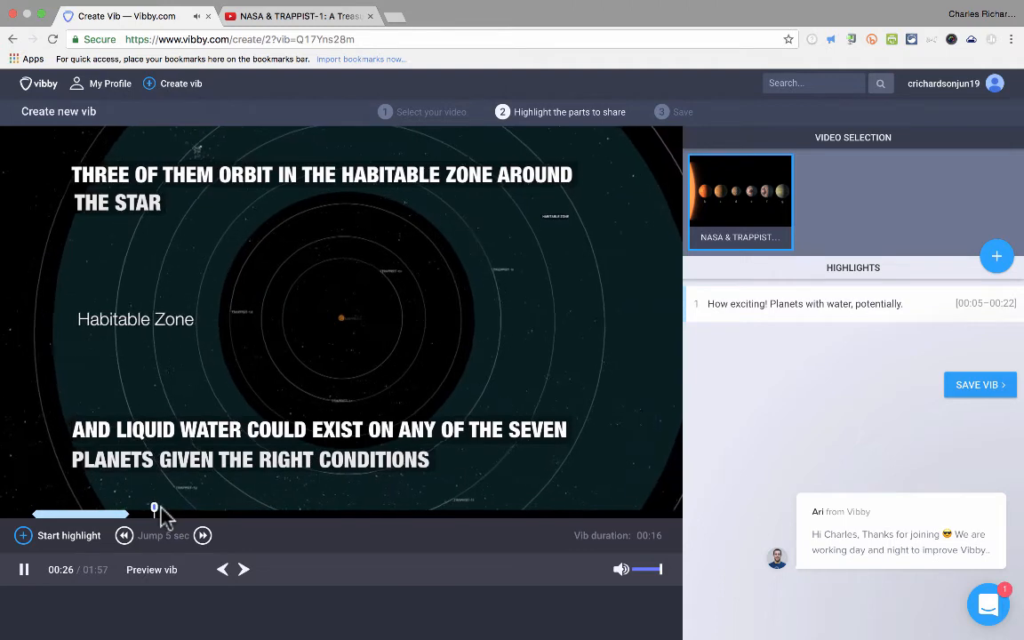
pyautogui.click(202, 536)
pyautogui.click(203, 536)
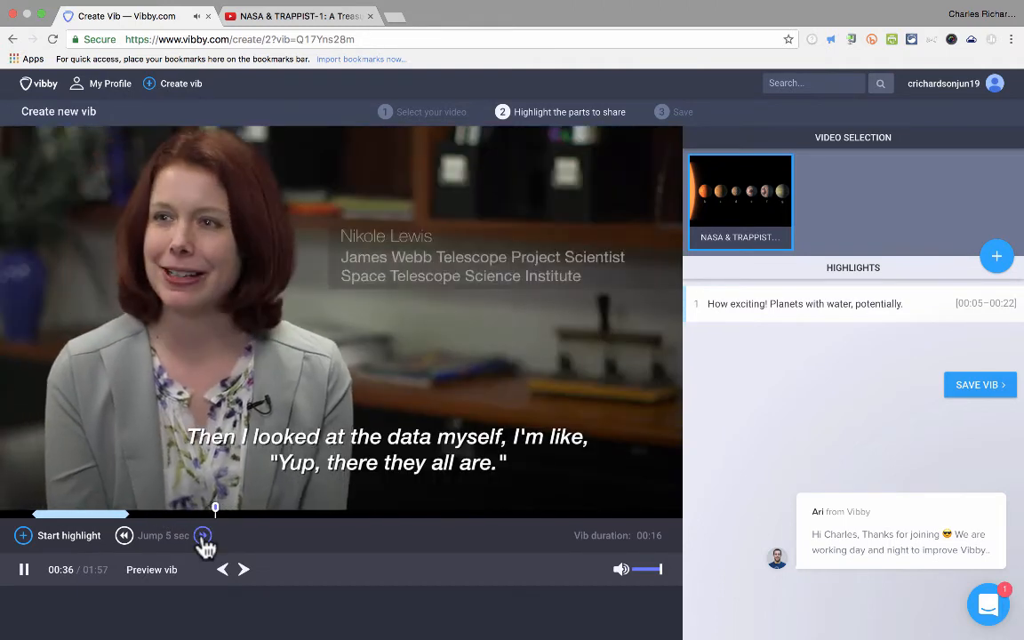
pyautogui.click(203, 537)
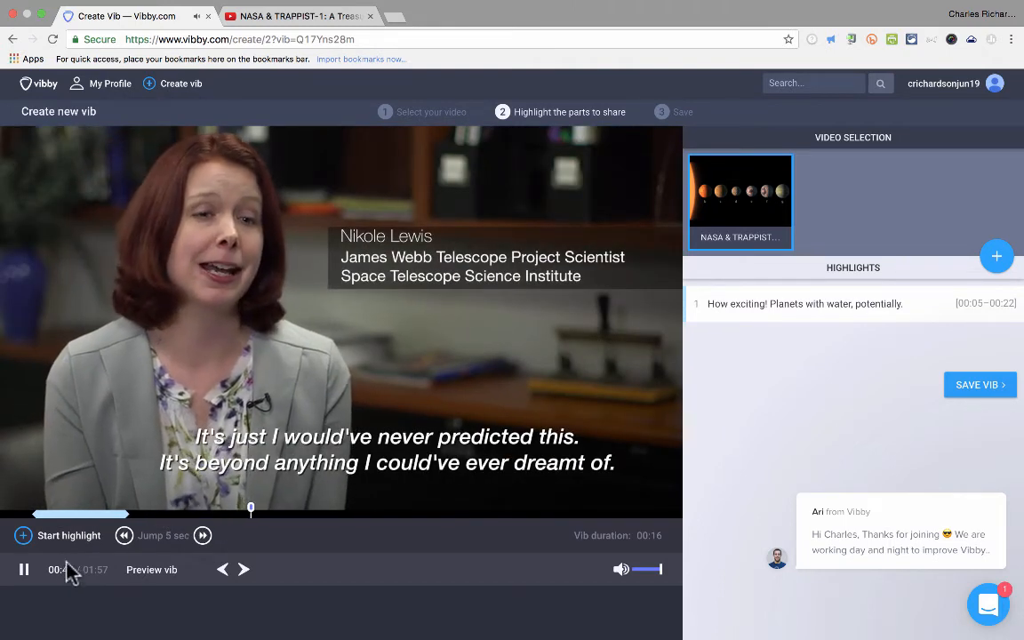
pyautogui.click(25, 570)
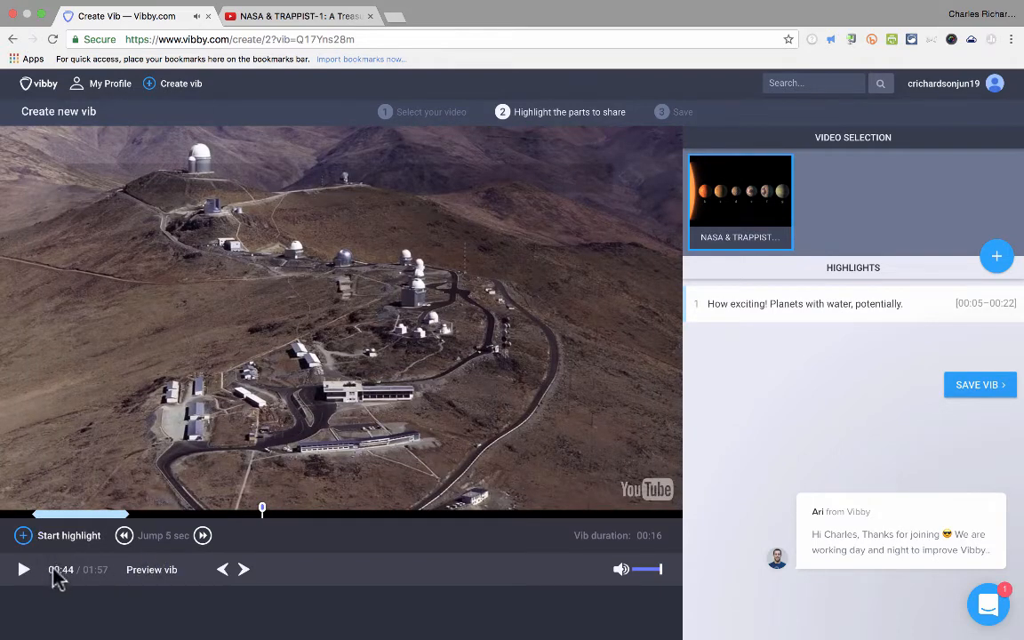
pyautogui.click(53, 544)
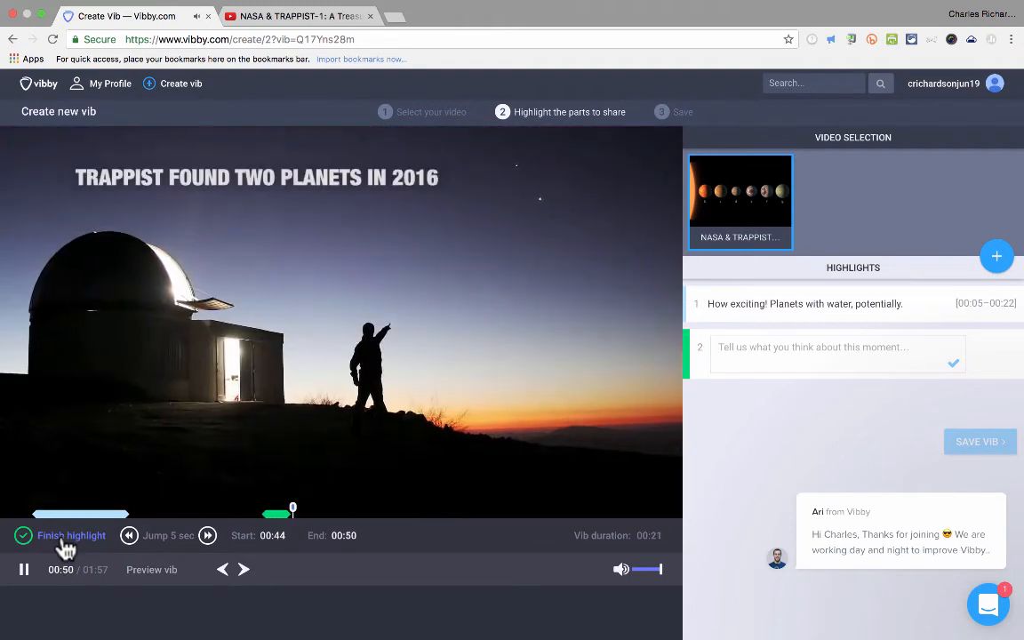
pyautogui.click(63, 542)
pyautogui.click(24, 570)
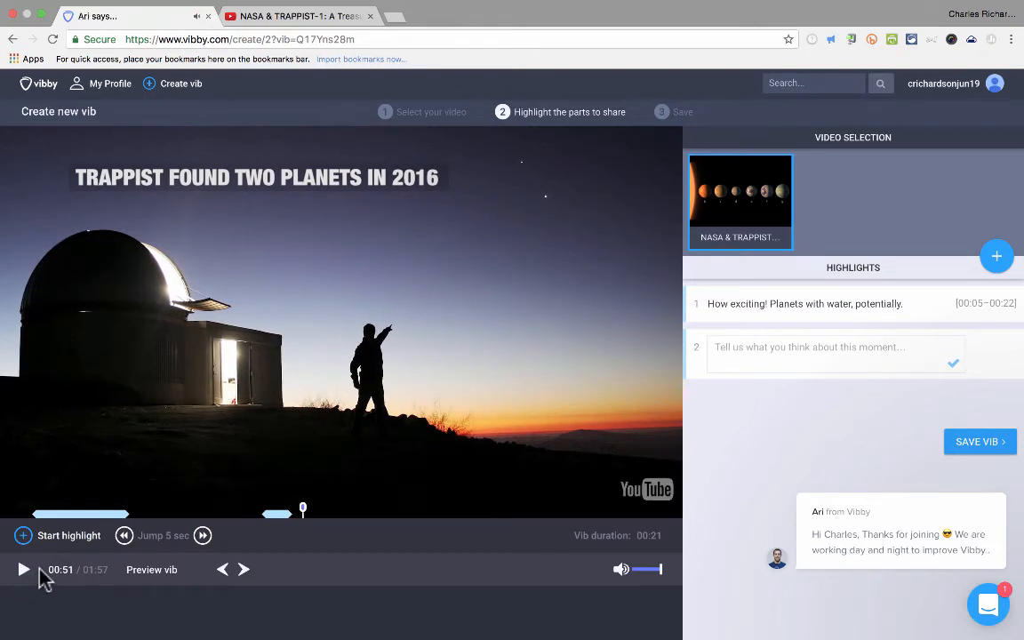
# - Add the comment "Cool" to the second highlight and save it
pyautogui.click(886, 354)
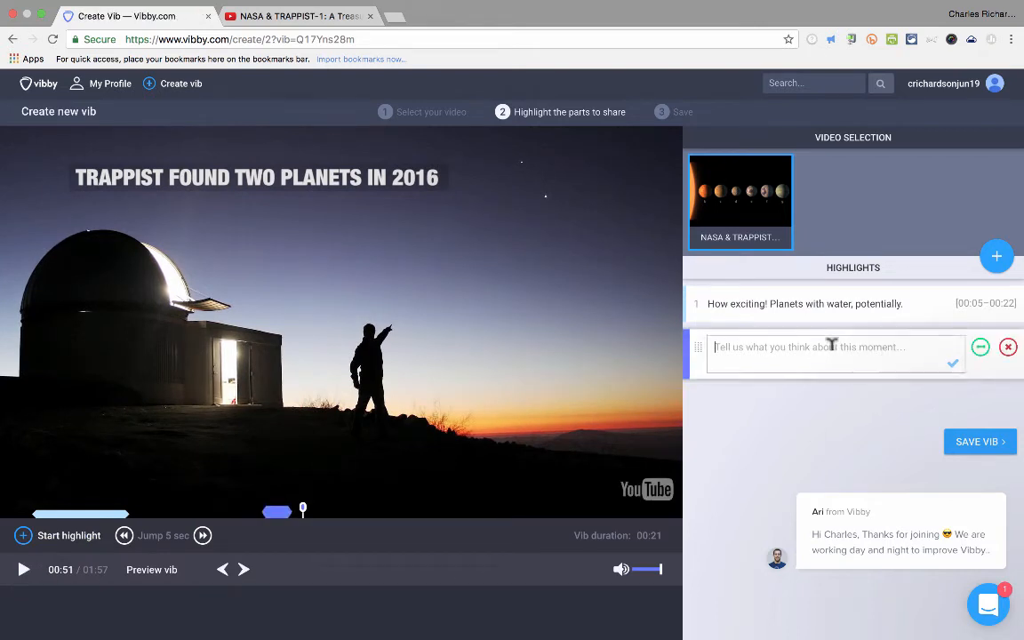
pyautogui.write('Cool')
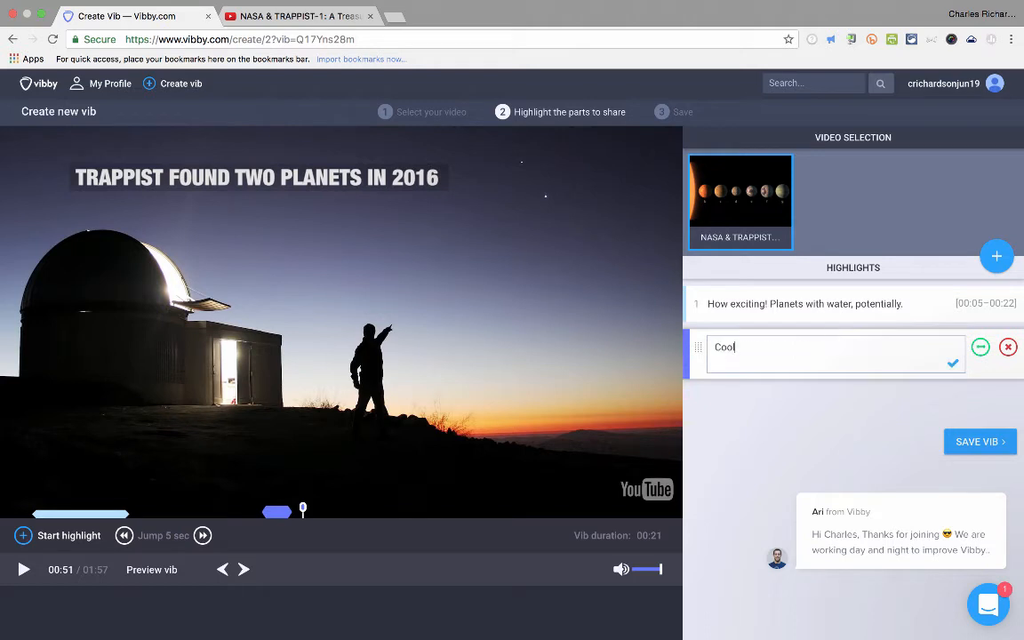
pyautogui.click(843, 414)
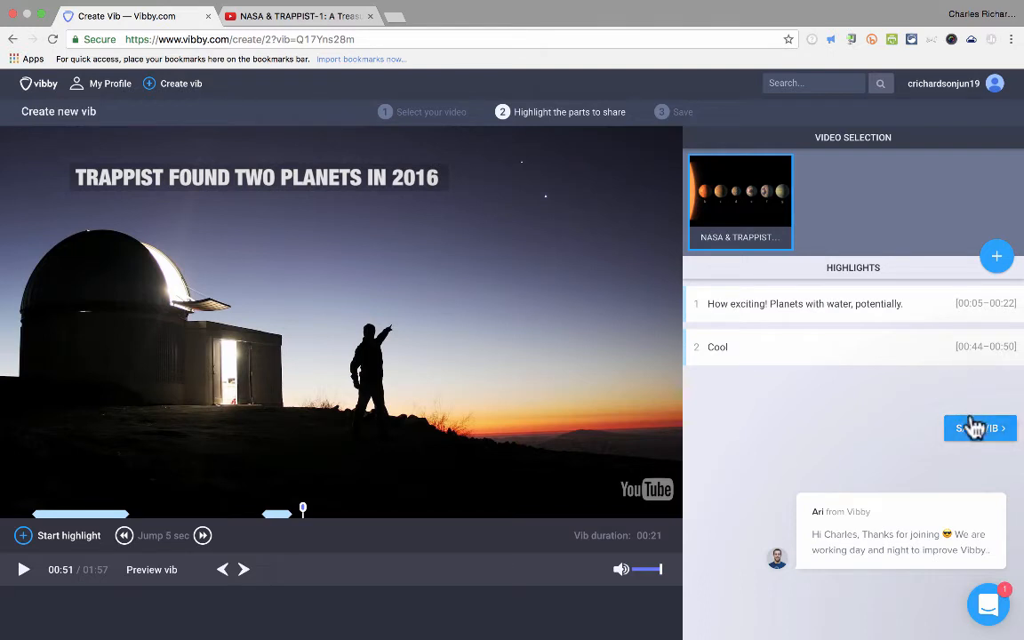
# - Start adding another video to the vib, open "Next steps after NASA discovers 7 Earth-size planets" on YouTube and copy its link
pyautogui.click(998, 259)
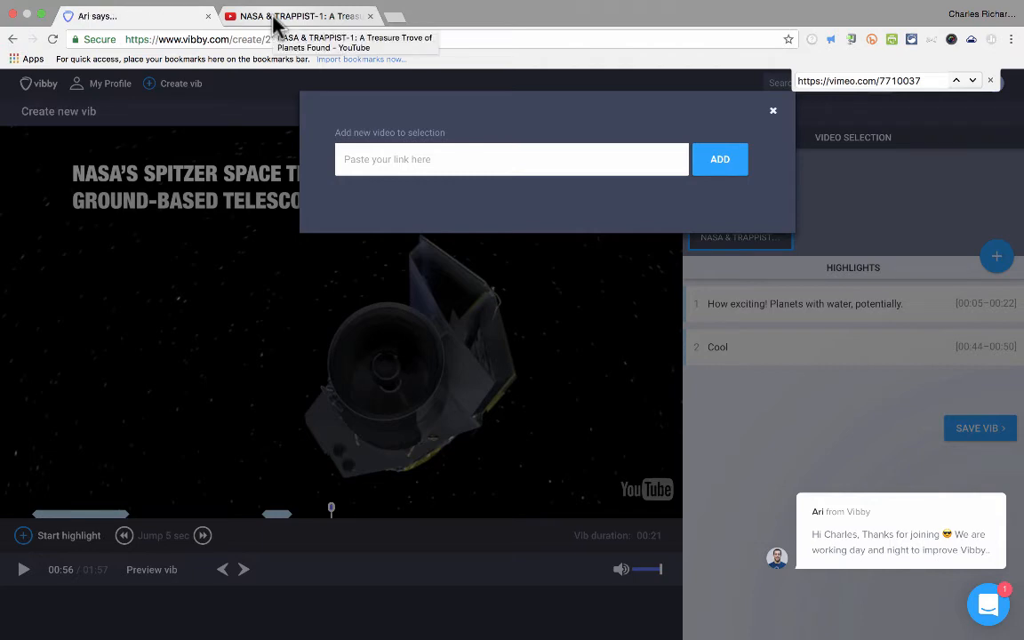
pyautogui.click(274, 18)
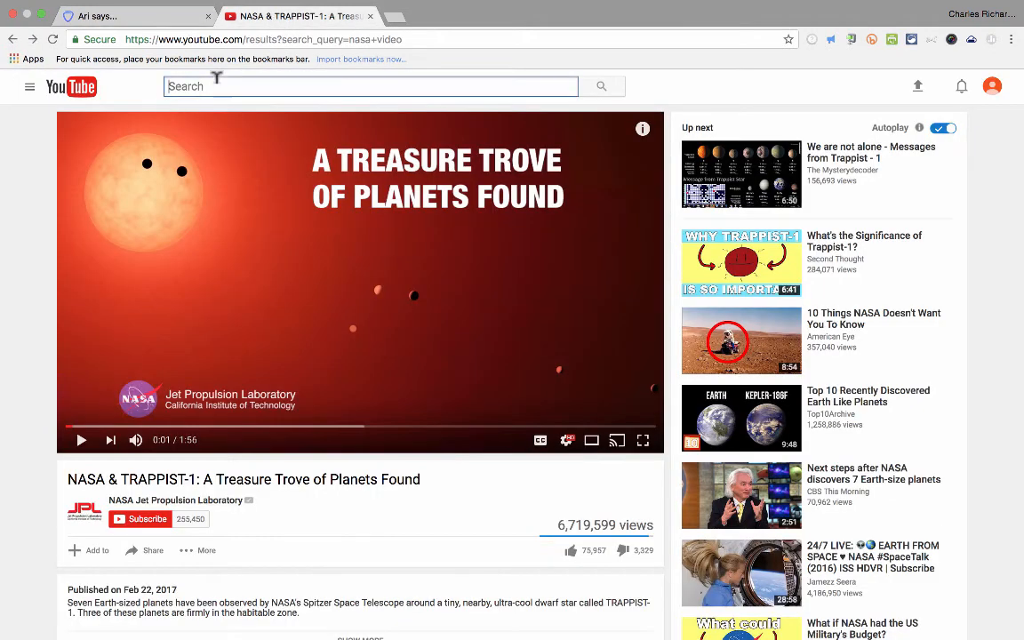
pyautogui.click(215, 80)
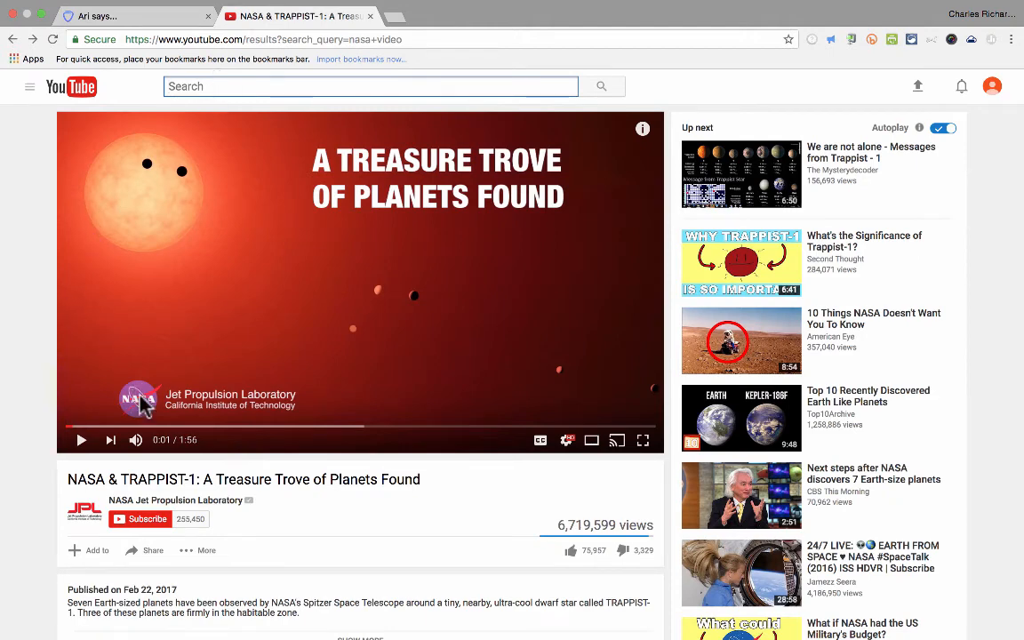
pyautogui.click(832, 485)
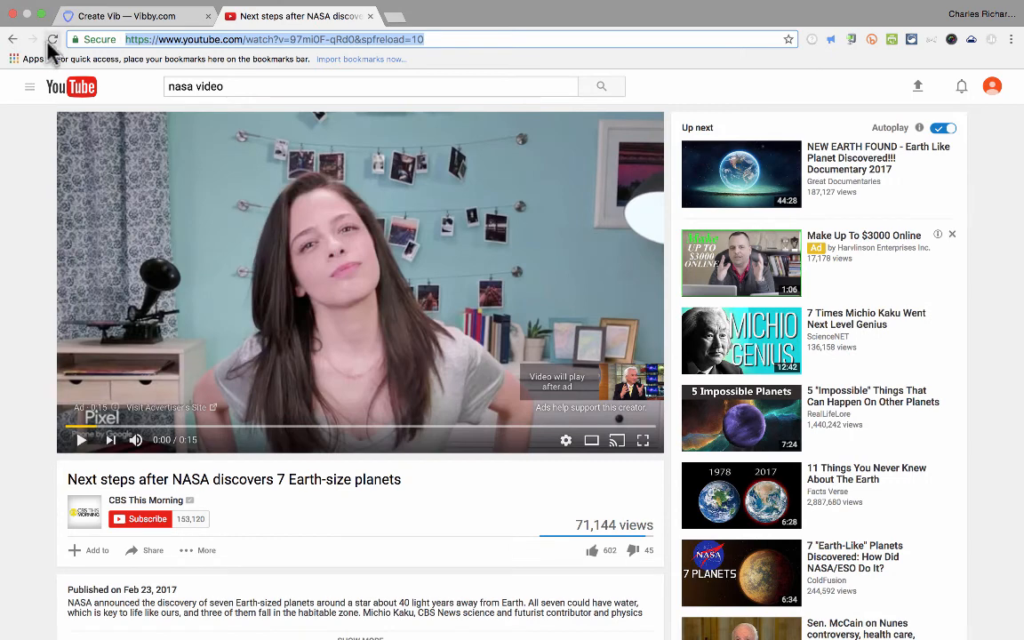
# - Return to Vibby and add the copied YouTube link to the vib's video selection
pyautogui.click(71, 15)
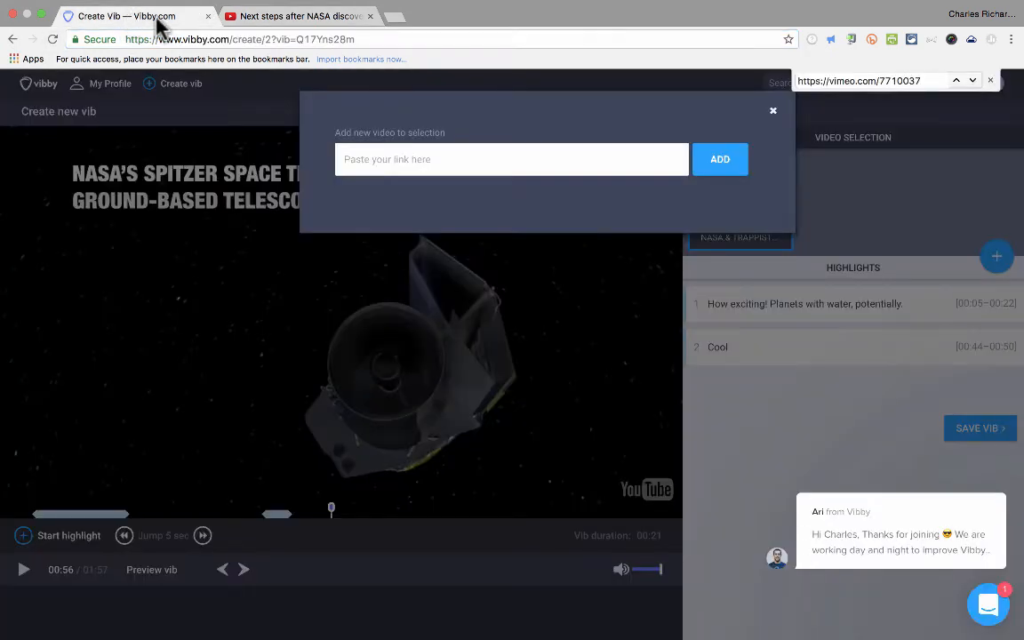
pyautogui.click(401, 155)
pyautogui.write('https://www.youtube.com/watch?v=97mi0F-qRd0')
pyautogui.click(715, 162)
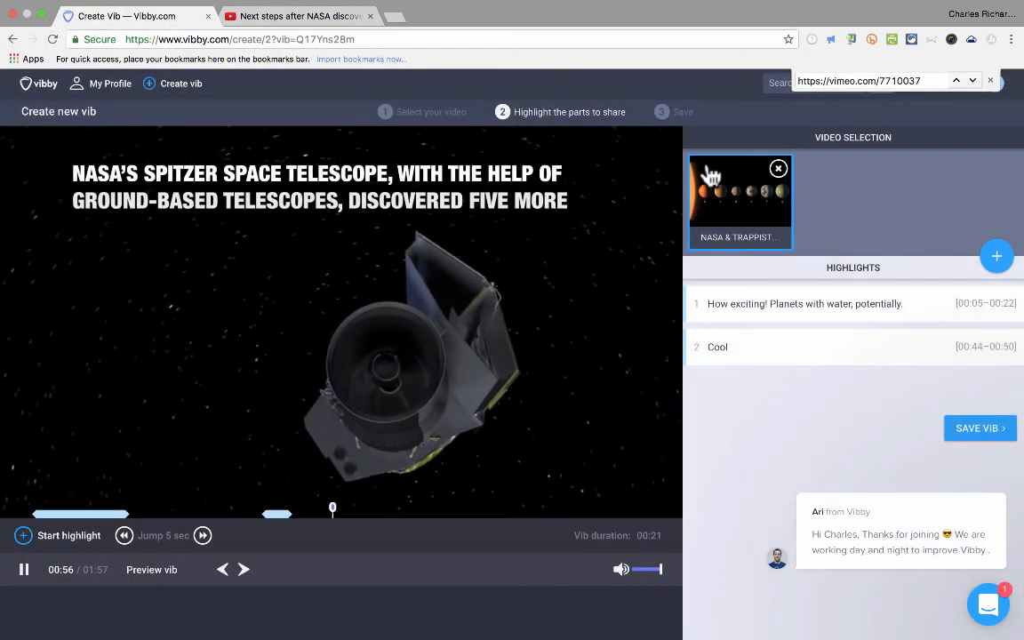
# - Switch to the second video in the selection, play its opening seconds and pause at 00:02
pyautogui.click(862, 201)
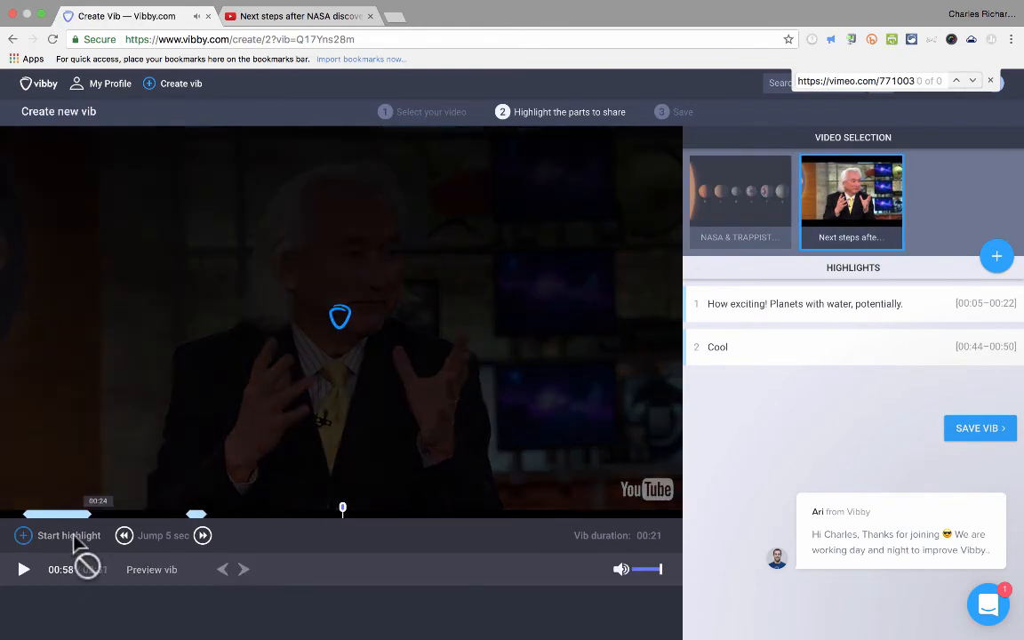
pyautogui.click(24, 570)
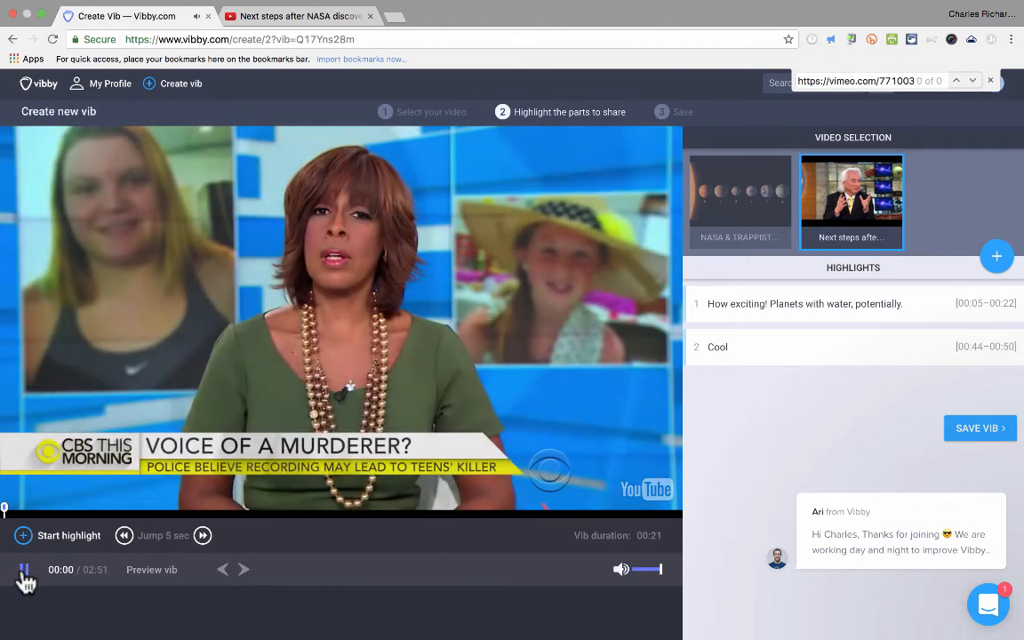
pyautogui.click(24, 572)
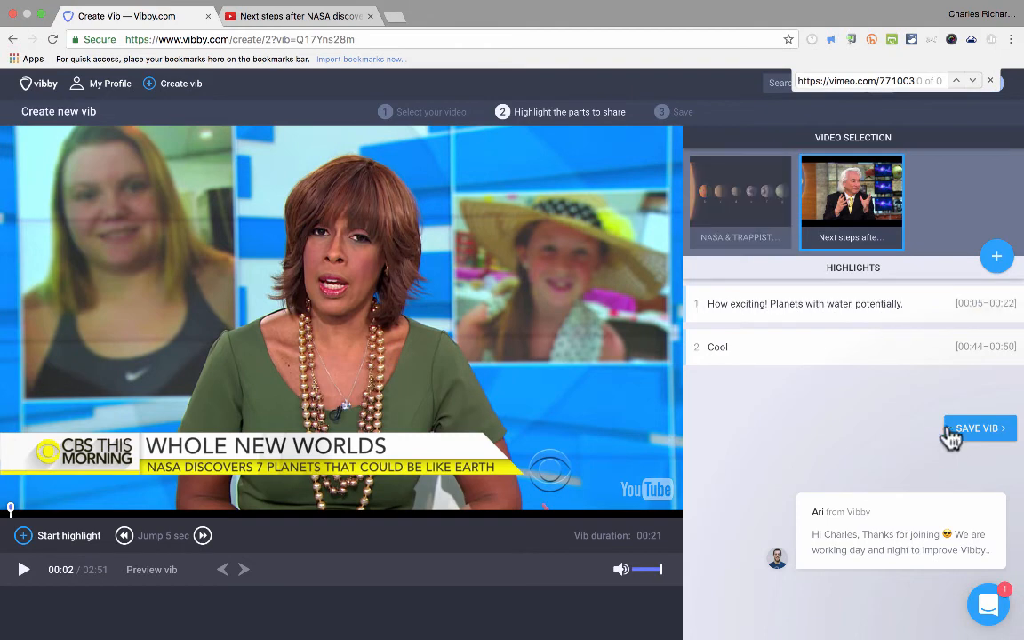
# - Describe the vib as "Planets with water", choose the Education category and save the vib
pyautogui.click(980, 431)
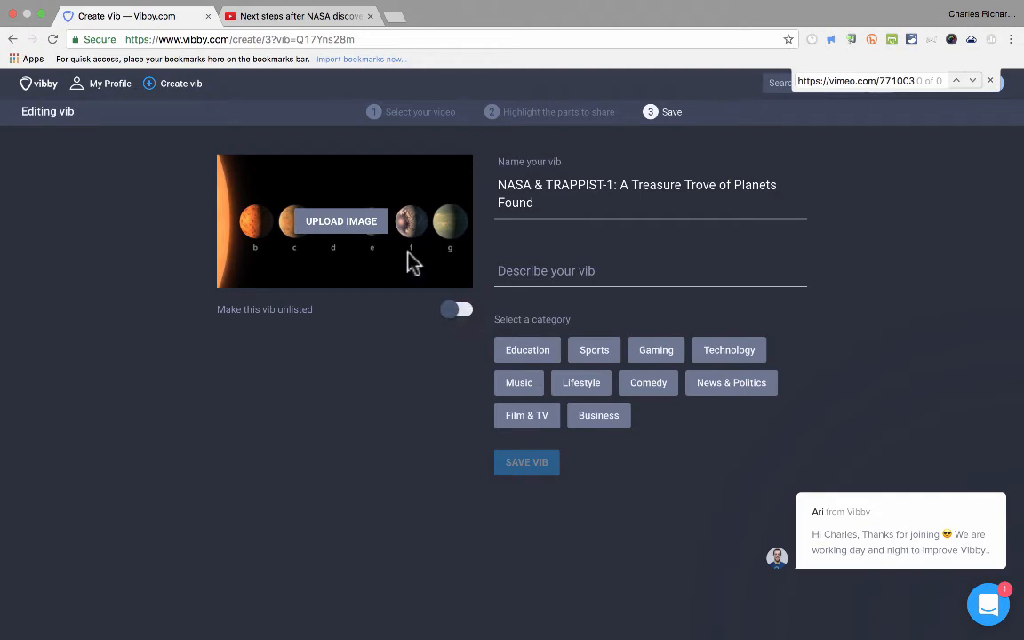
pyautogui.click(579, 271)
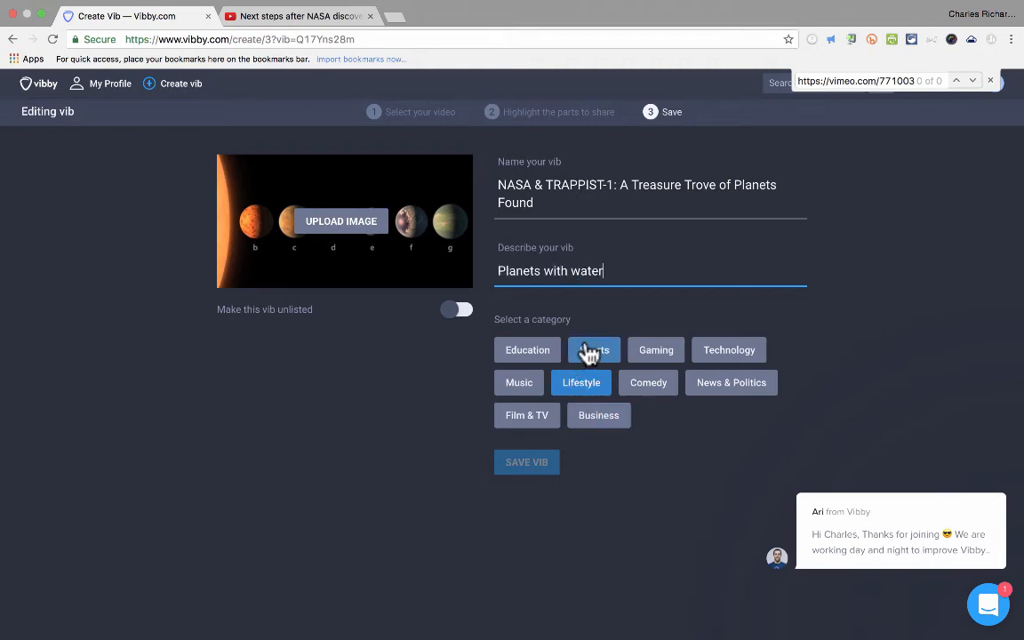
pyautogui.click(534, 356)
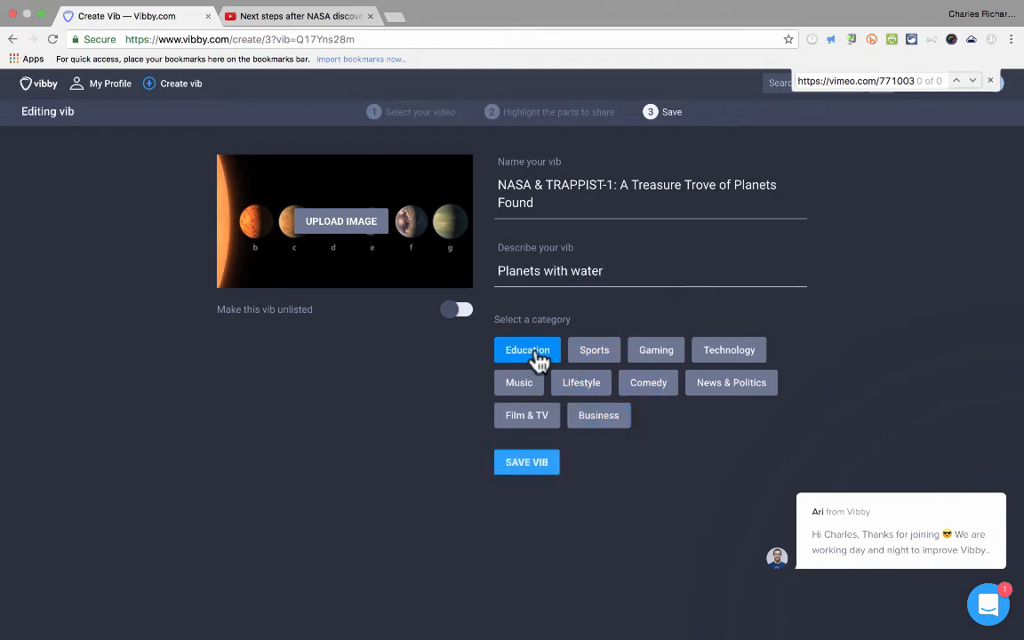
pyautogui.click(537, 466)
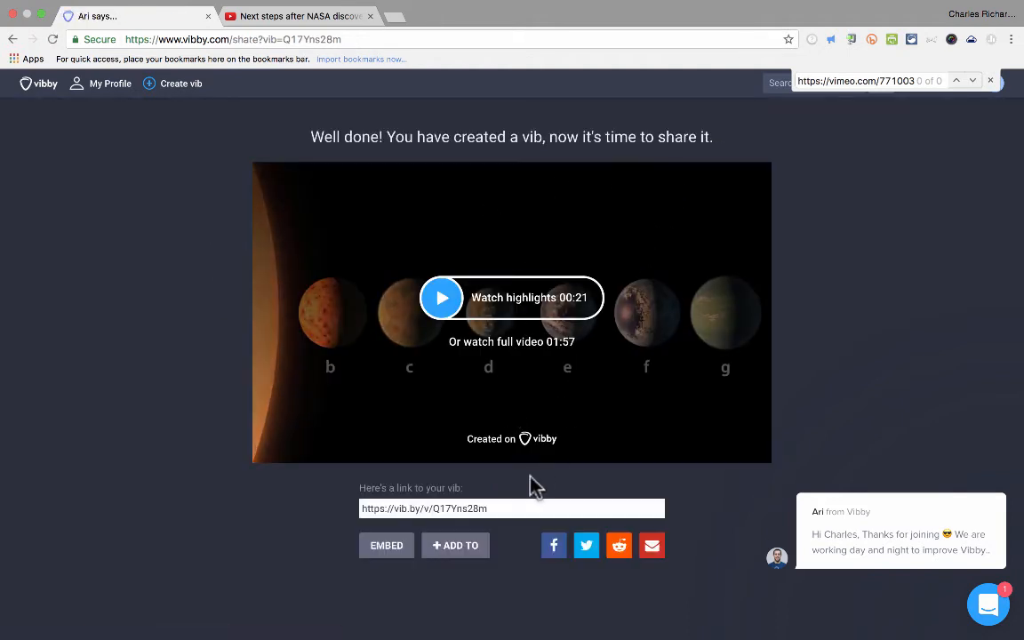
# - Check the vib's link and its options for adding to a collection, and dismiss the browser's find box
pyautogui.click(481, 516)
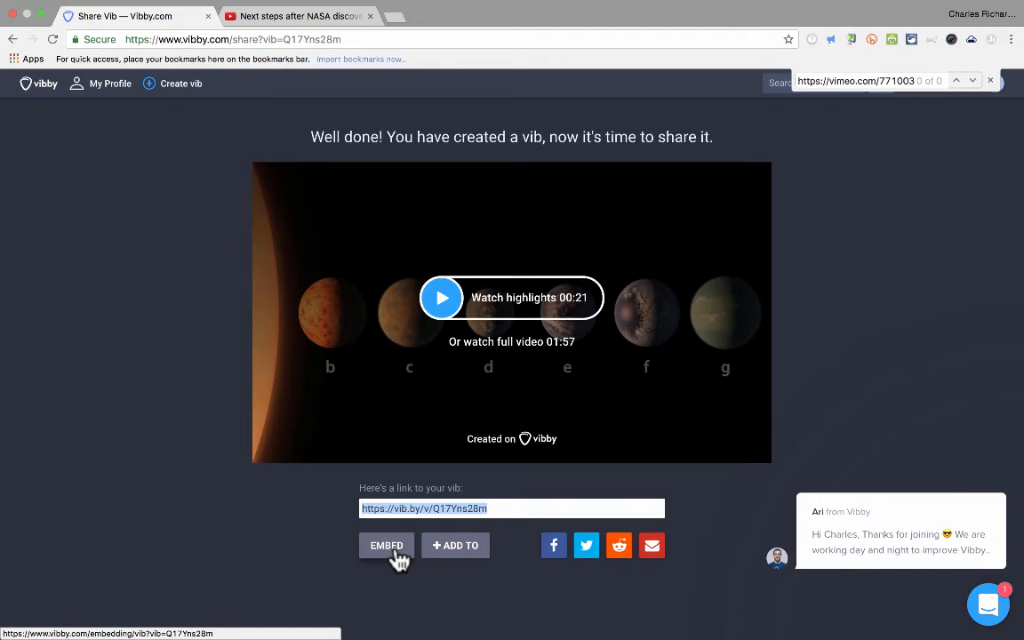
pyautogui.click(464, 551)
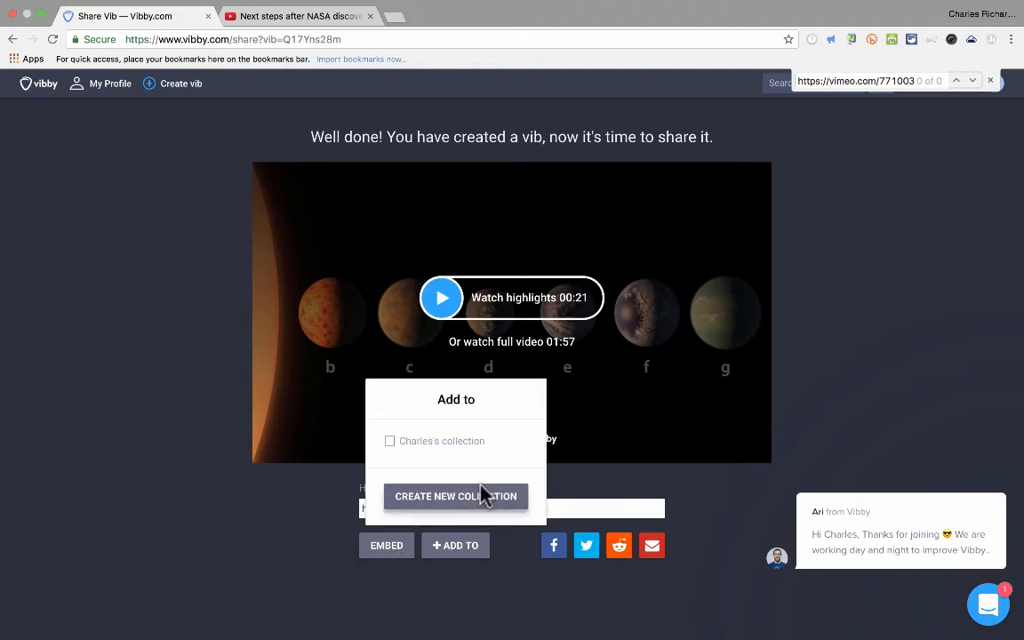
pyautogui.click(299, 529)
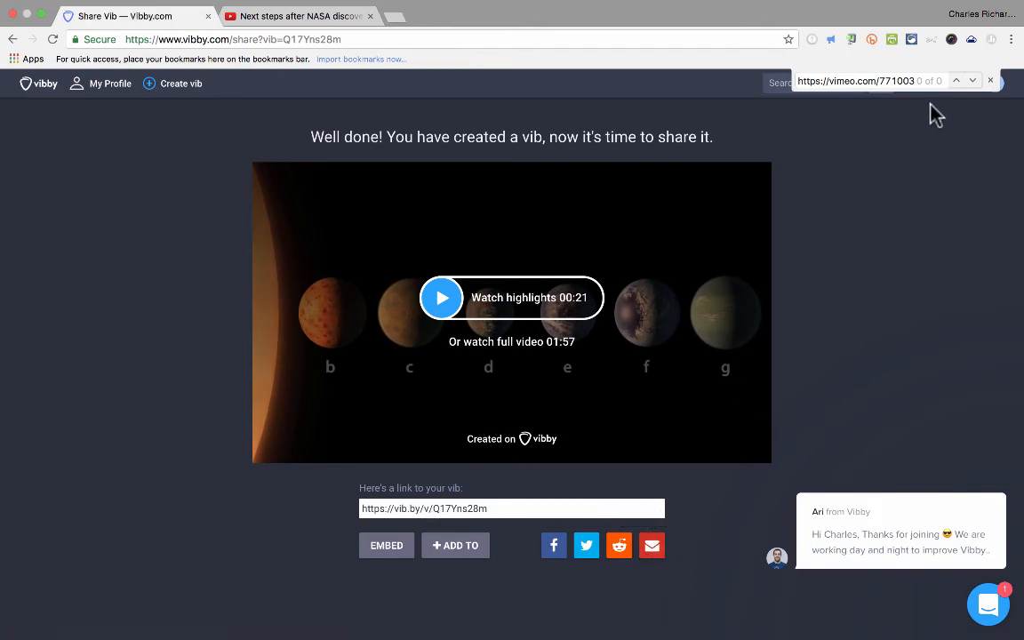
pyautogui.click(991, 82)
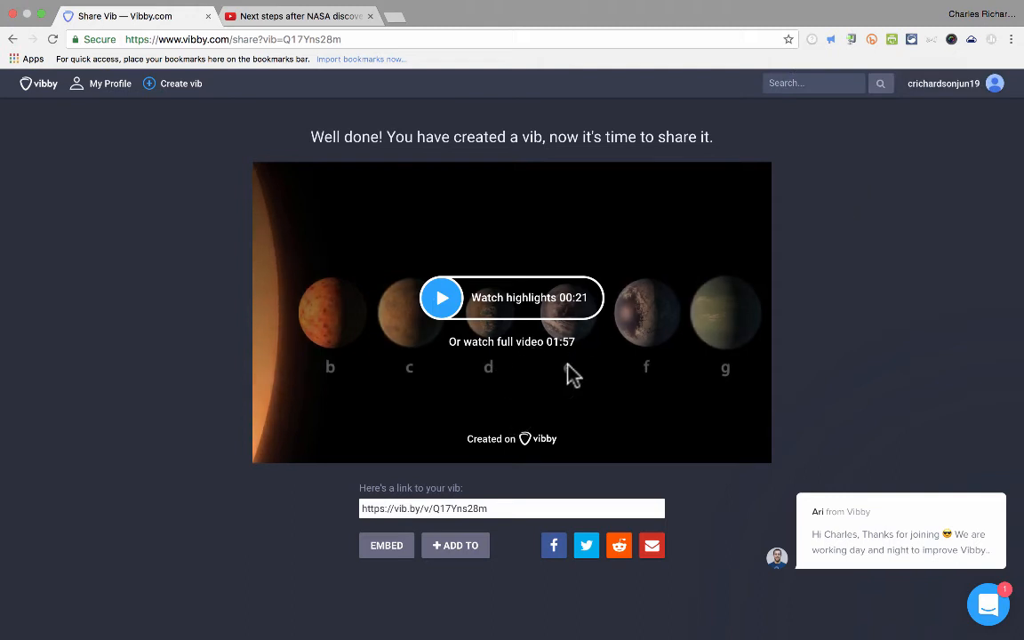
# - Copy the vib's share link and open it in a new browser tab
pyautogui.click(495, 509)
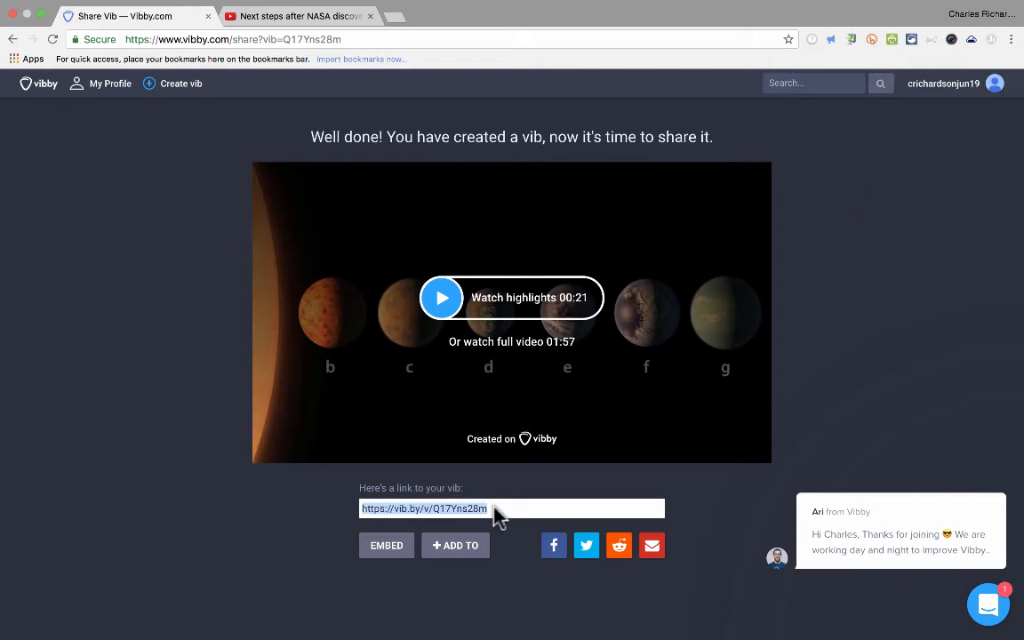
pyautogui.click(395, 18)
pyautogui.write('https://vib.by/Q17Yns28m')
pyautogui.press('Return')
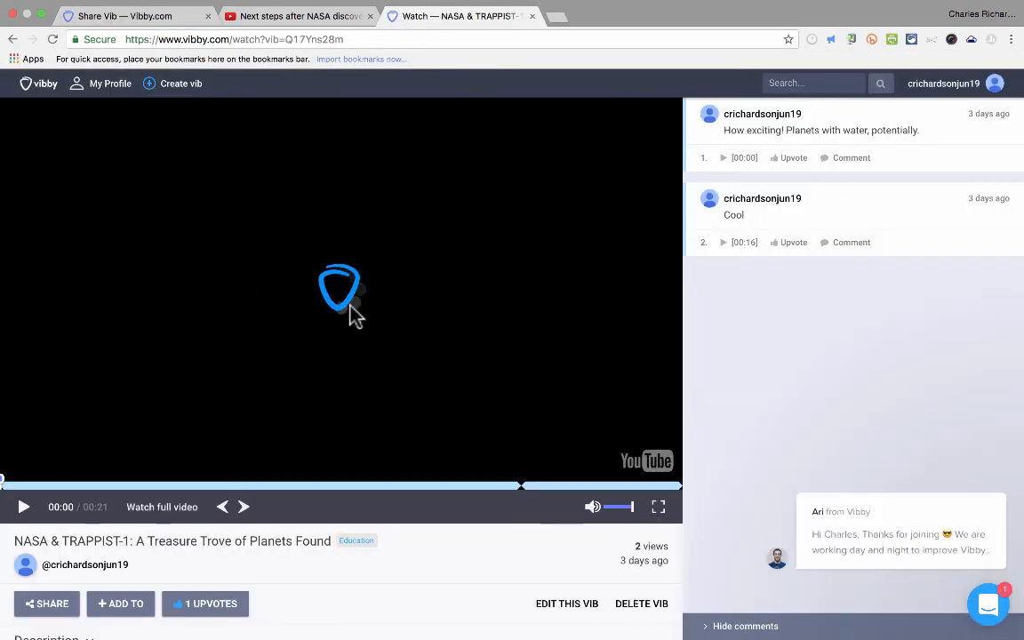
# - Play back the vib's highlights, skipping to the end of the first one, and pause within the second at 00:20
pyautogui.click(347, 299)
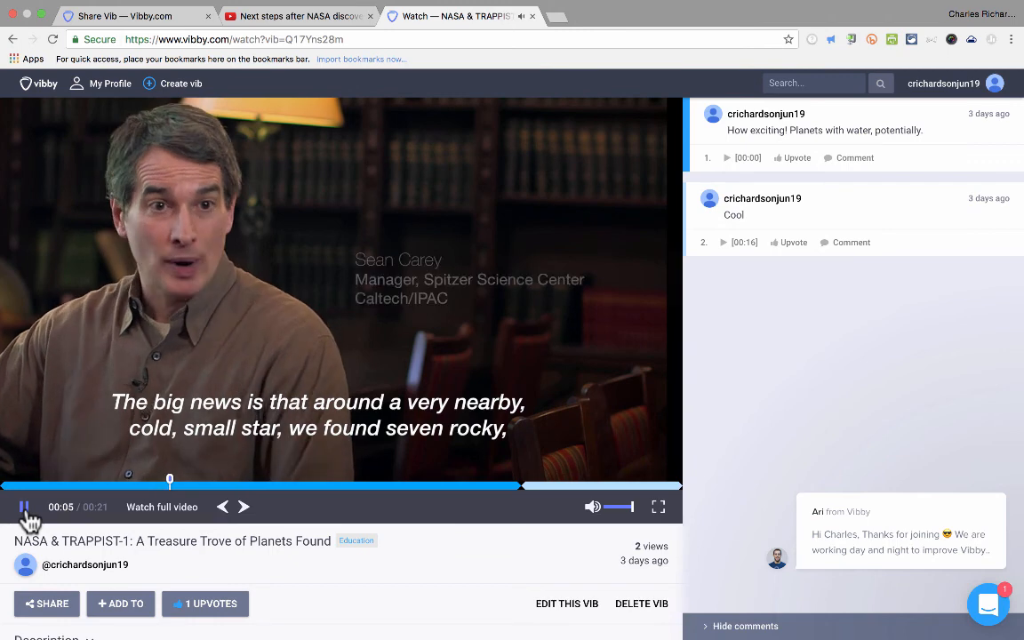
pyautogui.click(24, 507)
pyautogui.moveTo(206, 480); pyautogui.dragTo(514, 486)
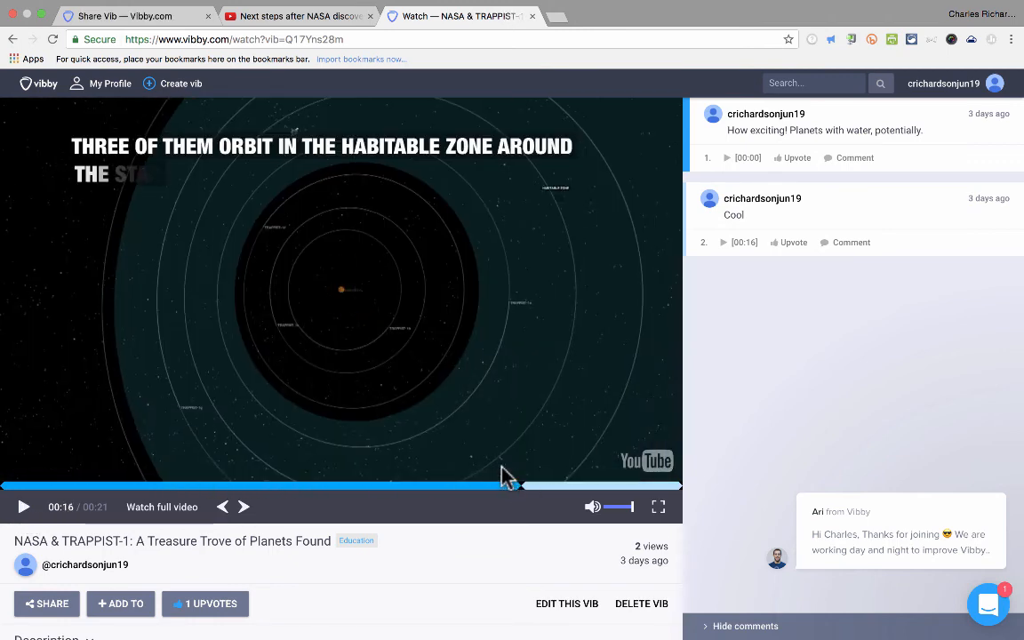
pyautogui.click(24, 509)
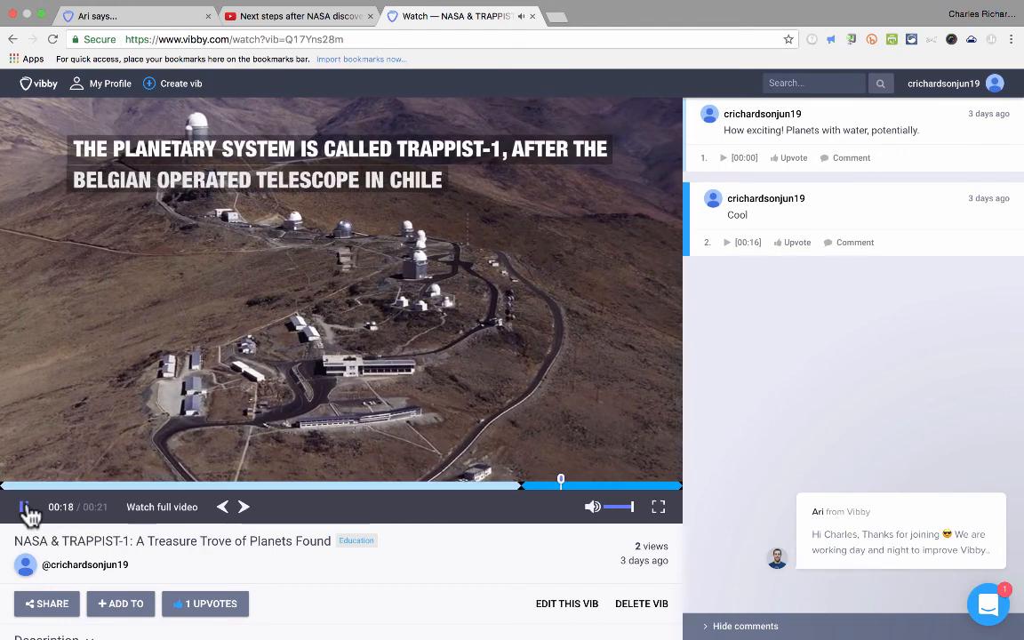
pyautogui.click(26, 510)
pyautogui.click(25, 508)
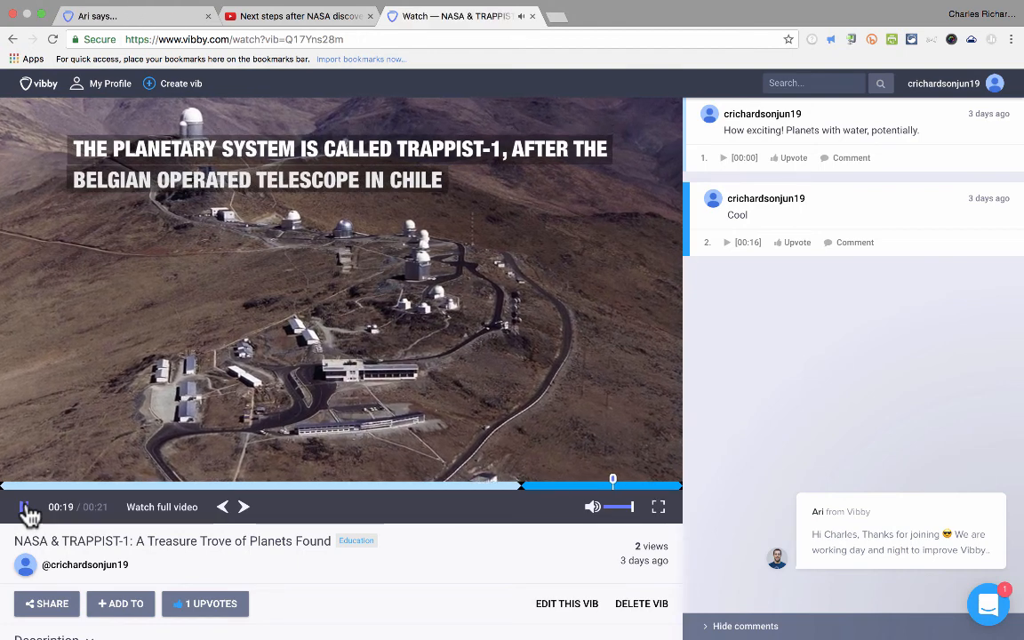
pyautogui.click(26, 512)
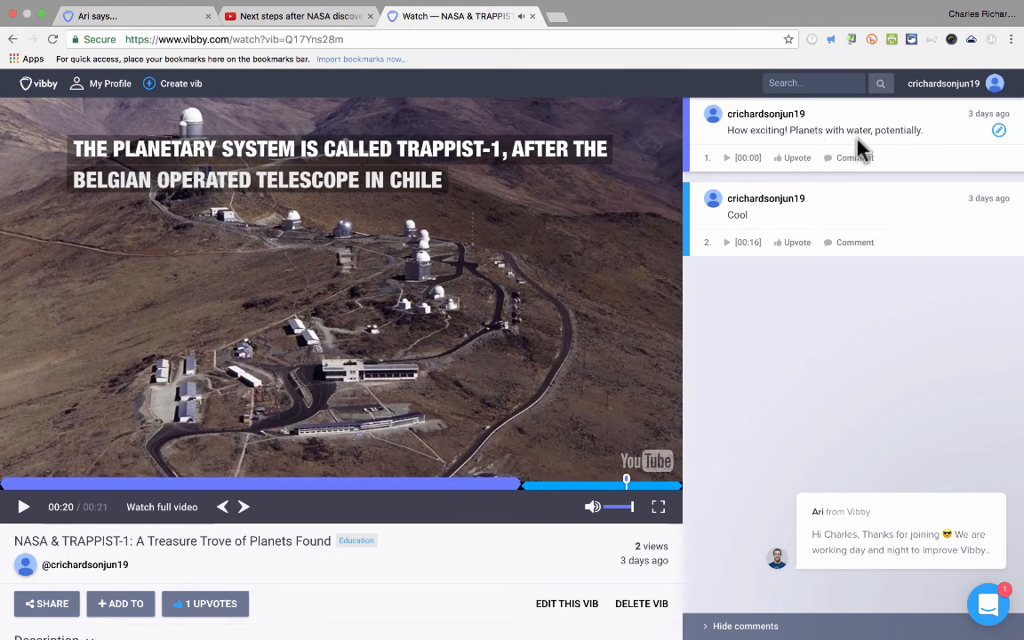